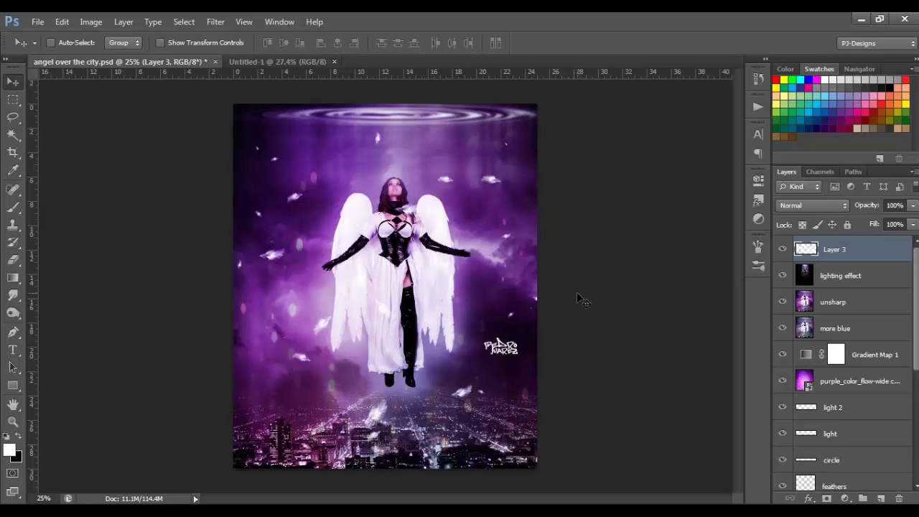
- Switch to the blank Untitled-1 document and check its image size
scroll(581, 300, up, 1)
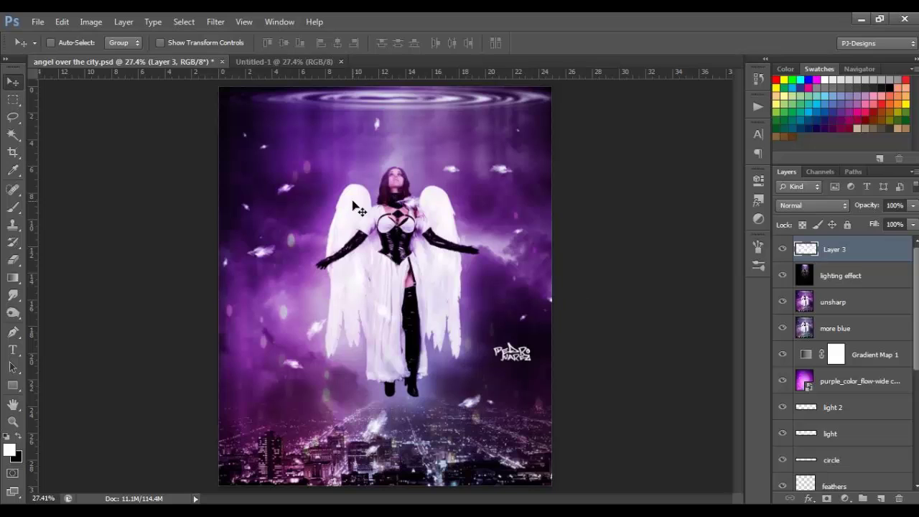
click(37, 22)
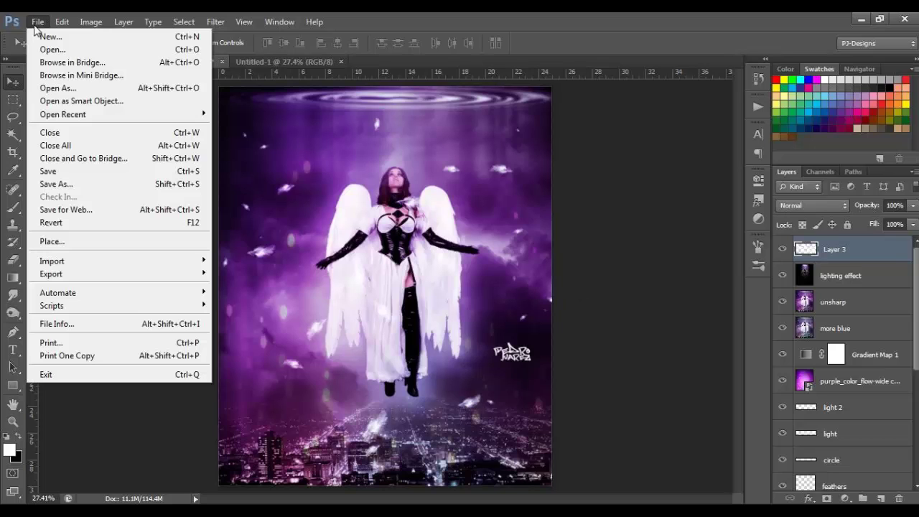
click(303, 62)
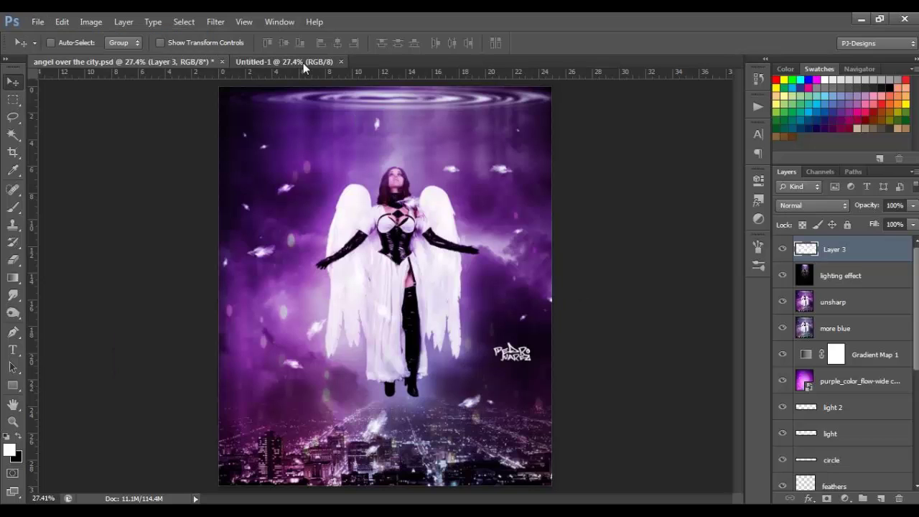
click(303, 63)
key(ctrl+alt+i)
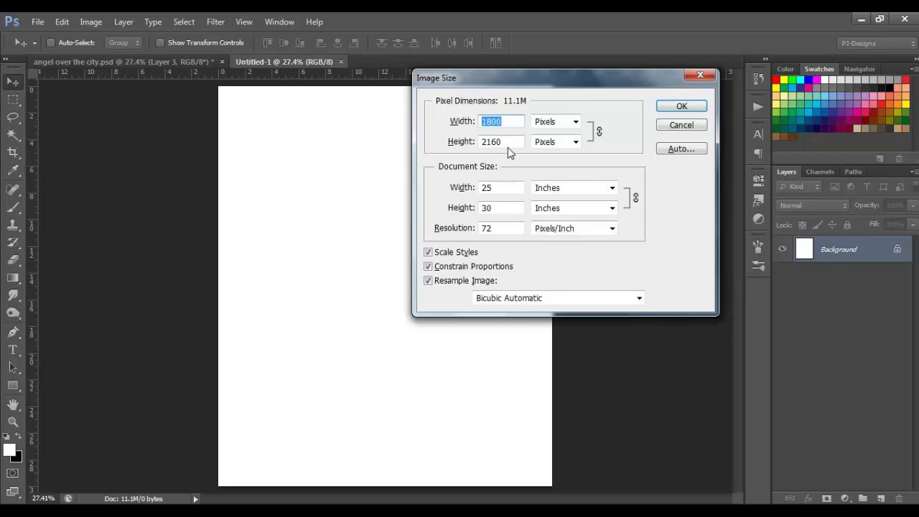
click(675, 108)
- Place the Salt_Lake_City_Night photo from the tutorial folder in Windows Explorer, scaled to the canvas width along the lower edge
key(alt+Tab)
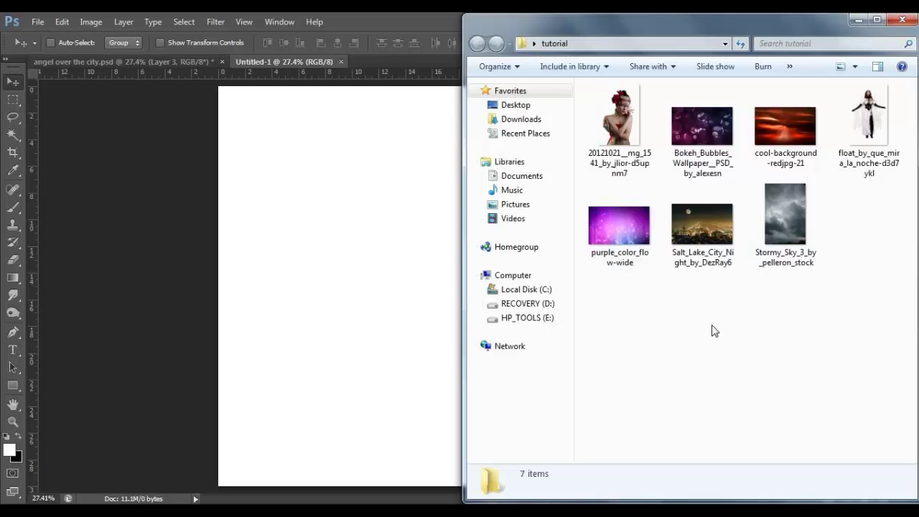
drag(709, 233, 377, 367)
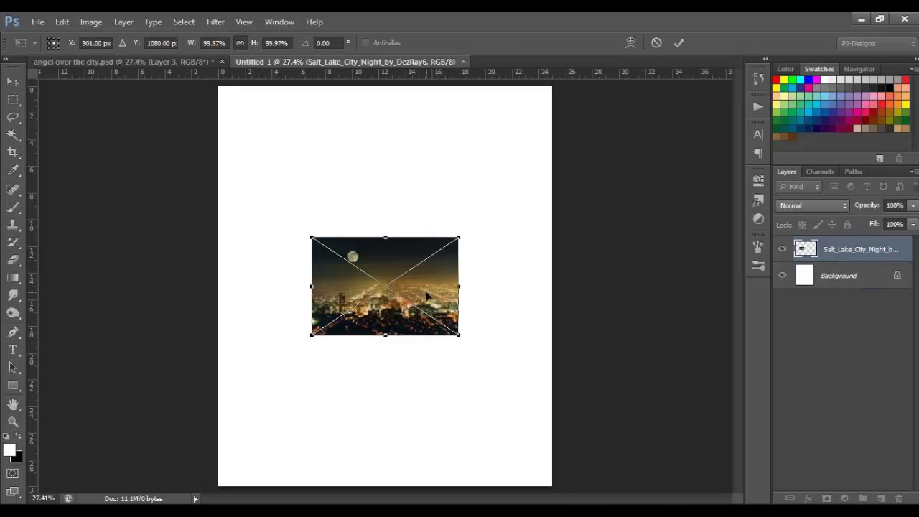
drag(426, 295, 337, 449)
drag(367, 384, 563, 269)
click(677, 43)
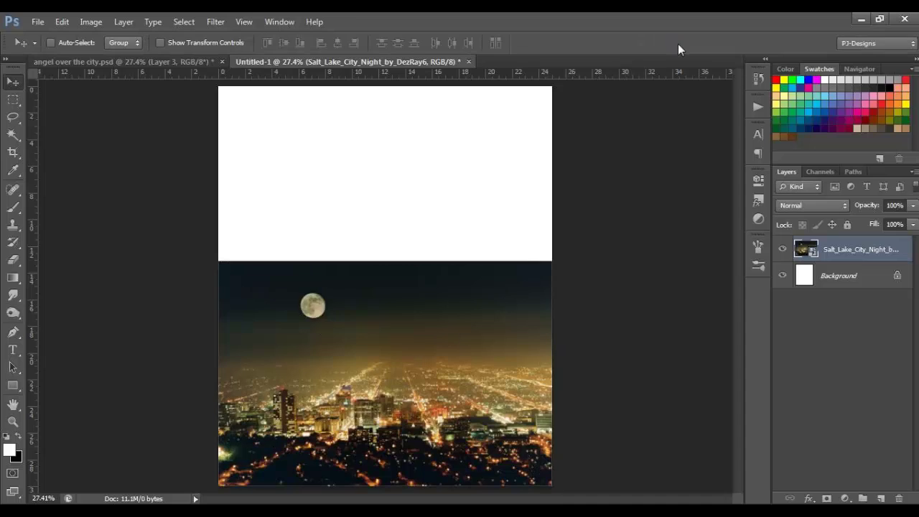
- Rasterize the Salt Lake City layer and remove the moon with the content-aware Spot Healing Brush
right_click(884, 250)
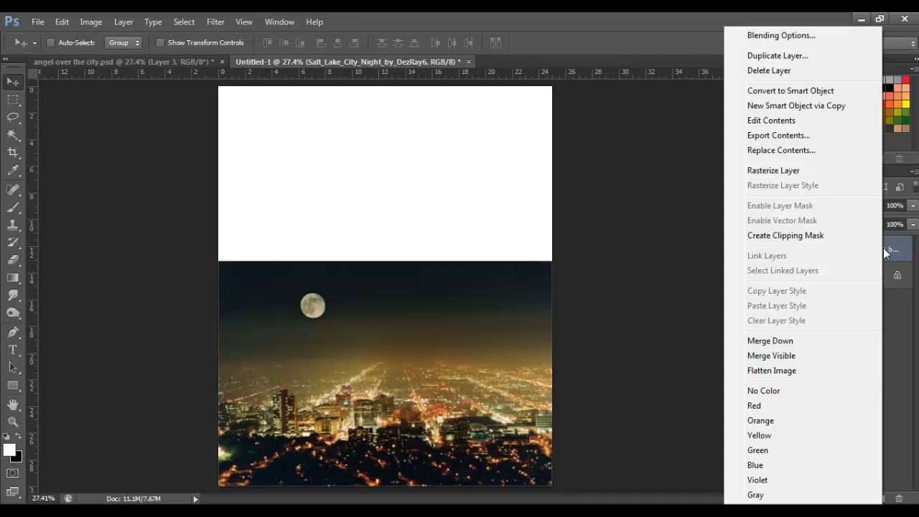
click(788, 172)
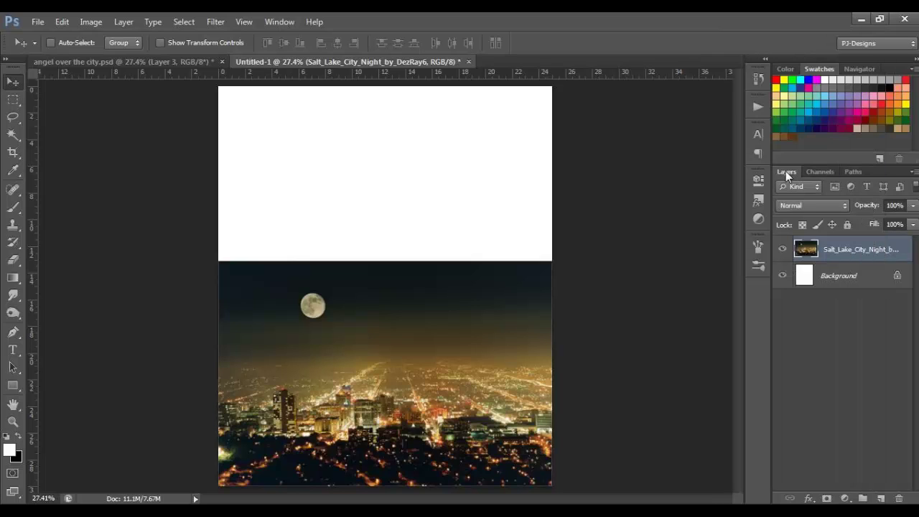
click(12, 190)
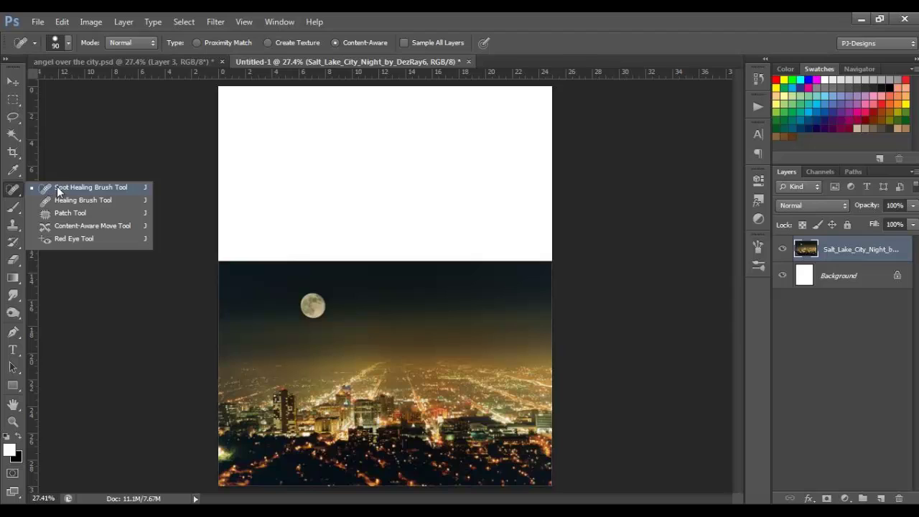
click(84, 190)
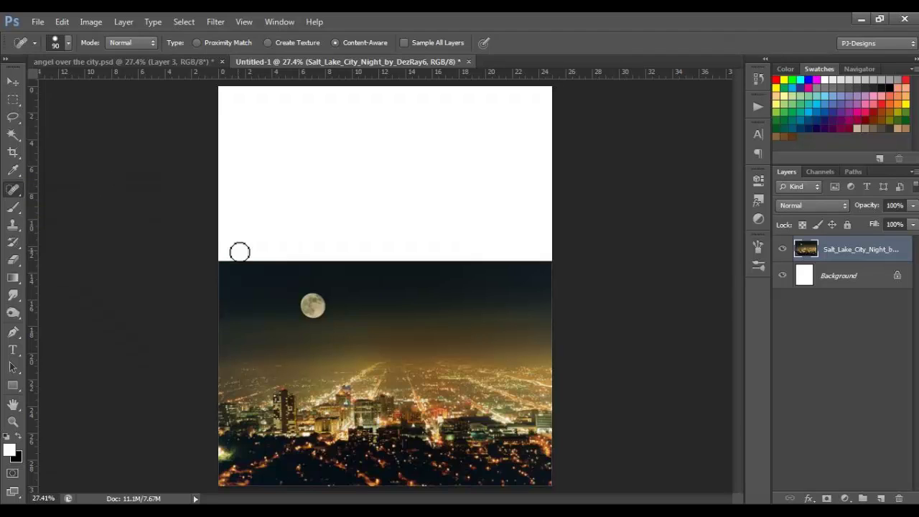
click(312, 304)
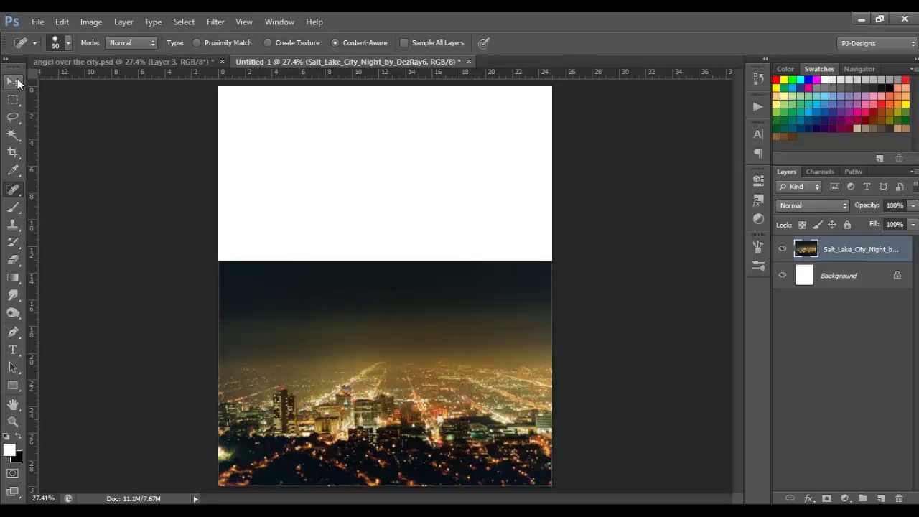
- Move the city photo lower on the canvas and set its saturation to -75
click(15, 82)
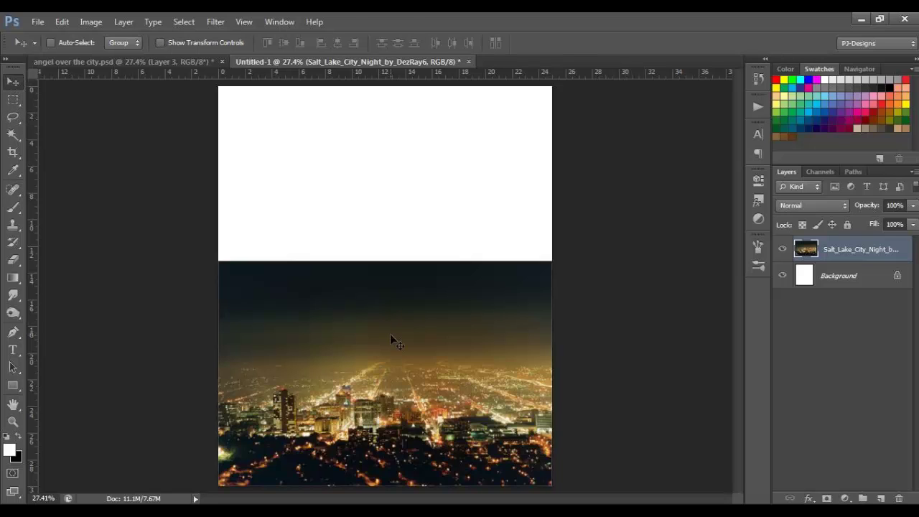
drag(390, 334, 389, 375)
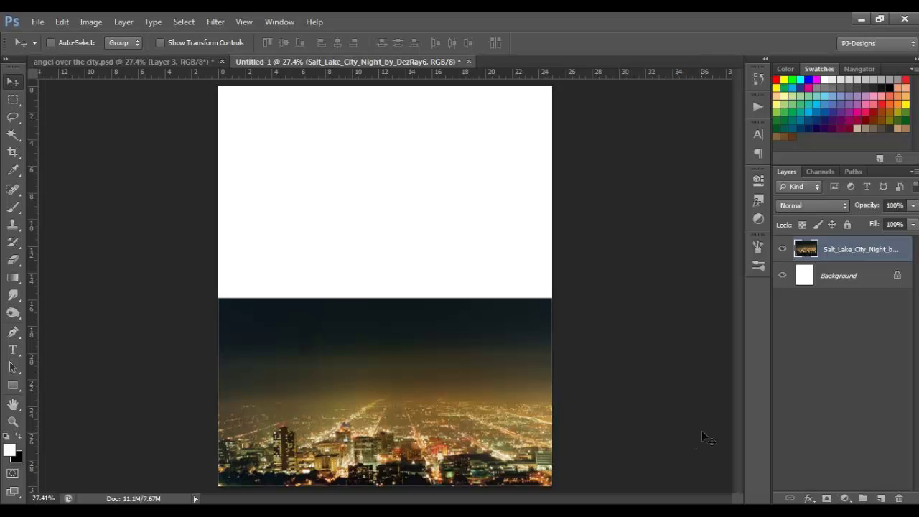
key(ctrl+u)
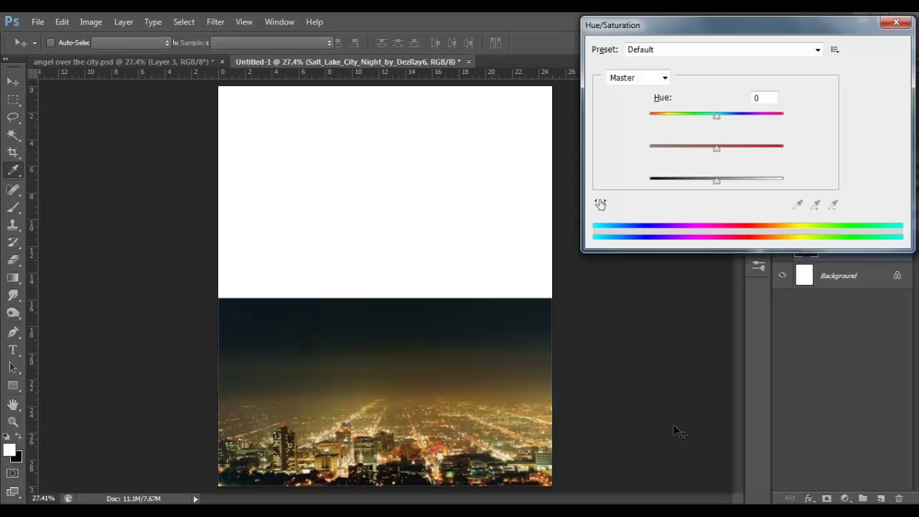
click(763, 130)
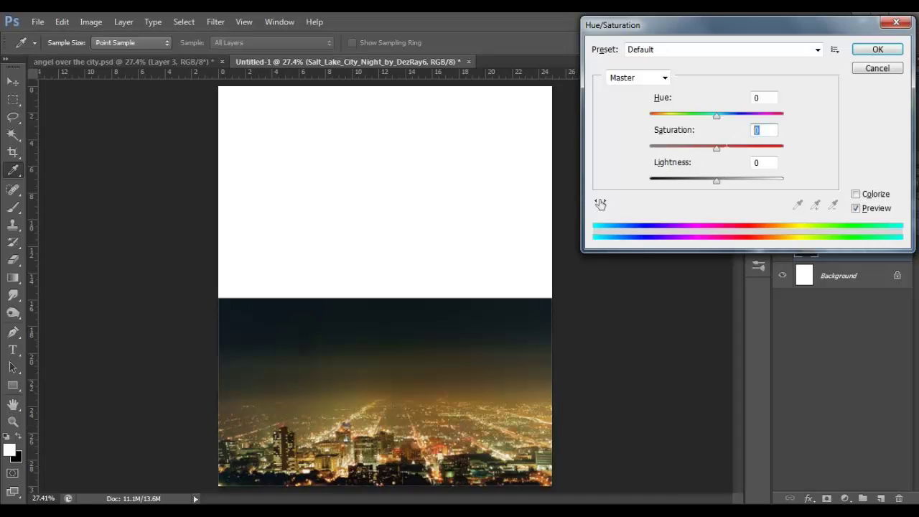
text(-75)
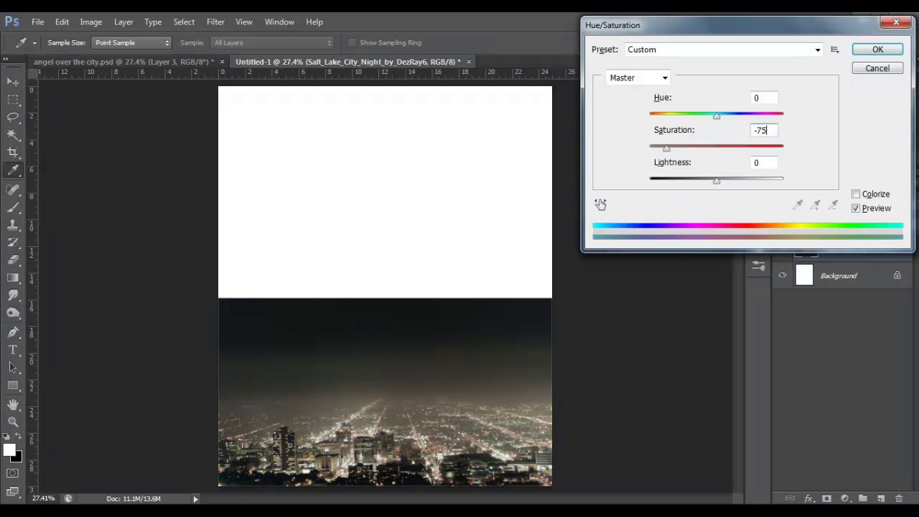
click(879, 50)
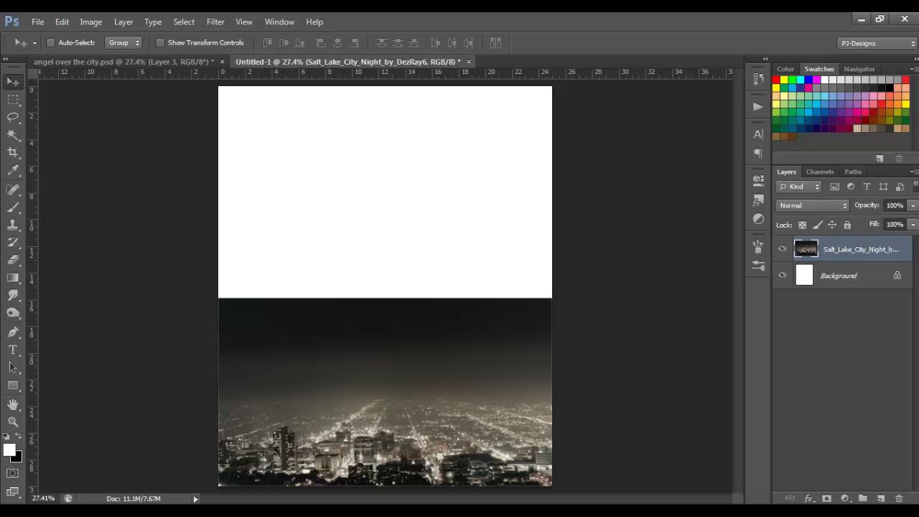
- Place the Stormy_Sky_3 photo from the tutorial folder and scale it to about 349% from the canvas's upper-left corner, covering the canvas
key(alt+Tab)
drag(787, 227, 352, 263)
drag(362, 228, 244, 111)
drag(330, 254, 559, 495)
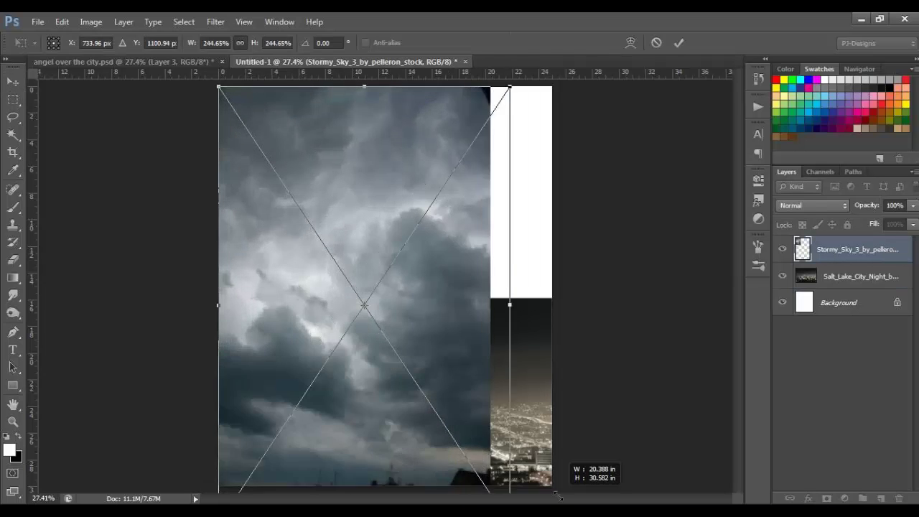
key(ctrl+minus)
key(ctrl+minus)
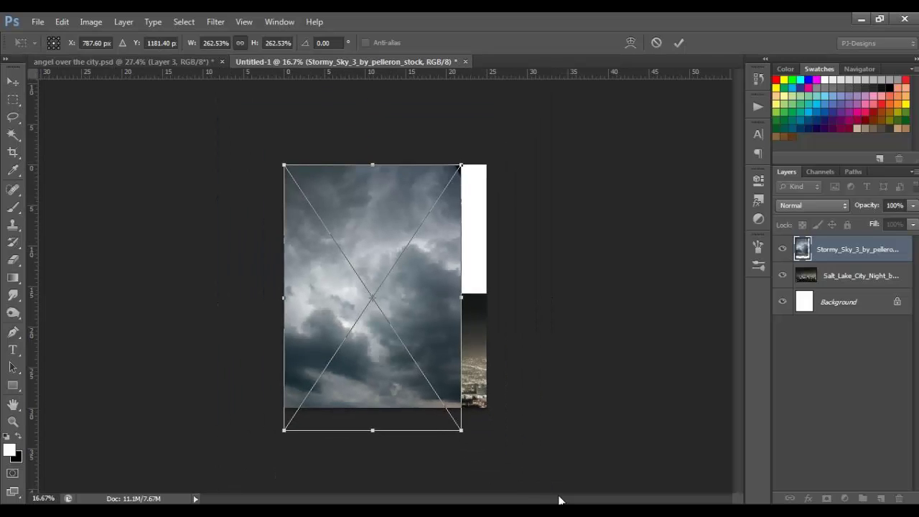
drag(462, 430, 501, 466)
key(ctrl+minus)
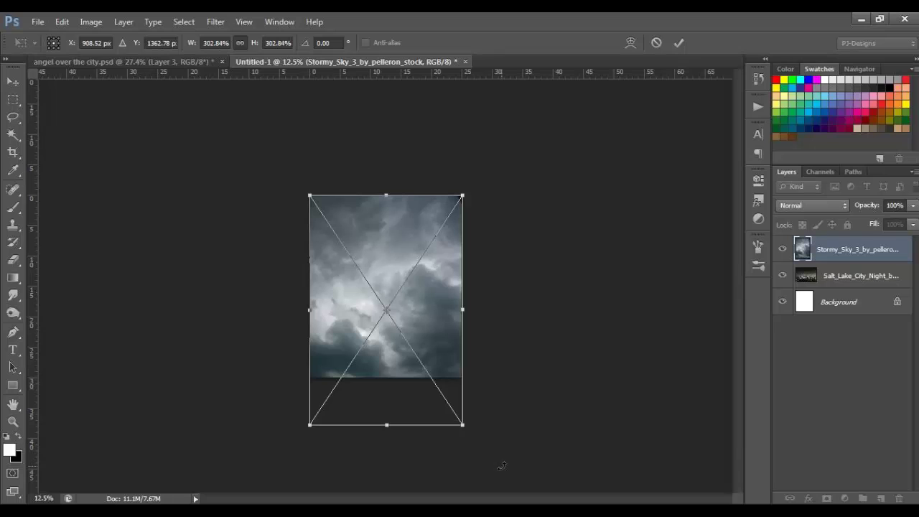
drag(462, 424, 492, 455)
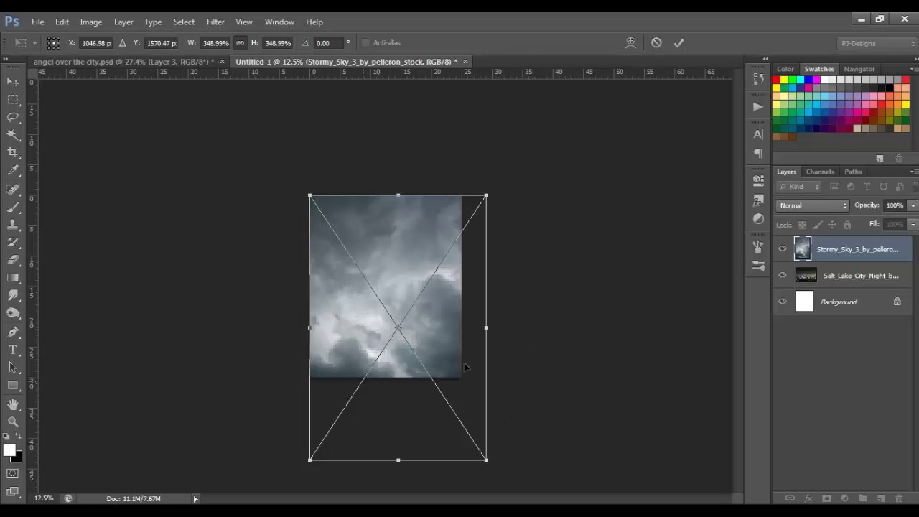
click(679, 43)
key(ctrl+0)
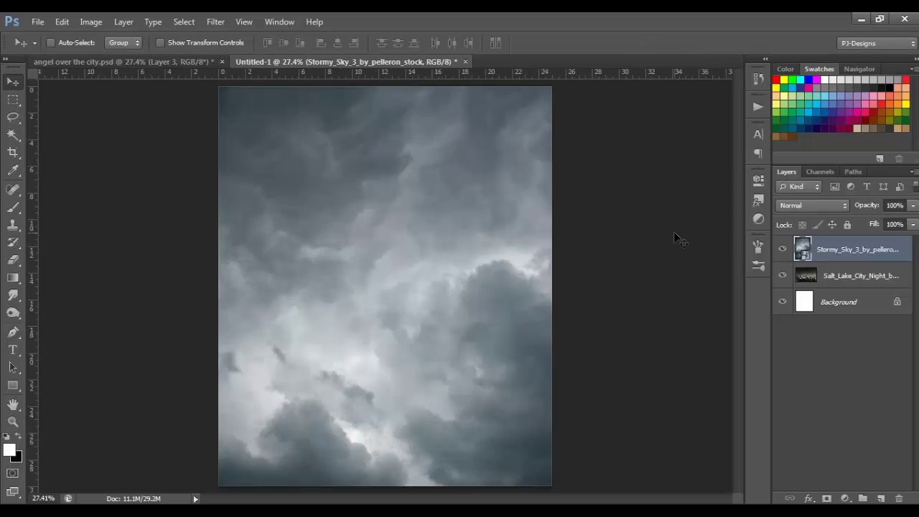
- Add a layer mask to the stormy sky and fade out its lower part with a vertical black-to-white linear gradient
click(827, 498)
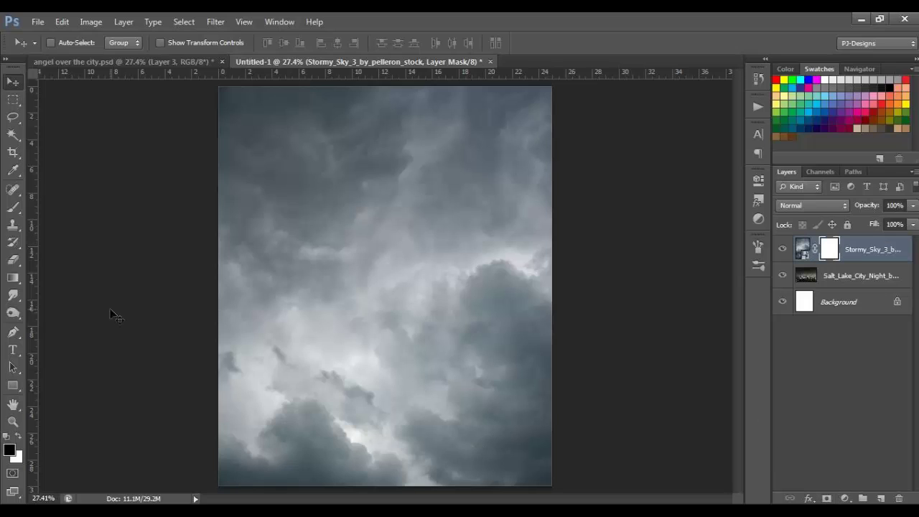
key(x)
click(12, 278)
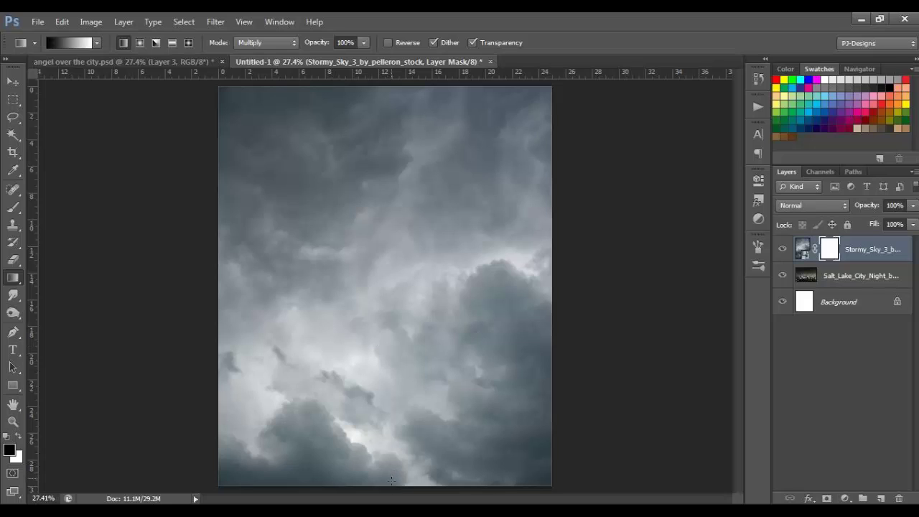
drag(391, 486, 387, 300)
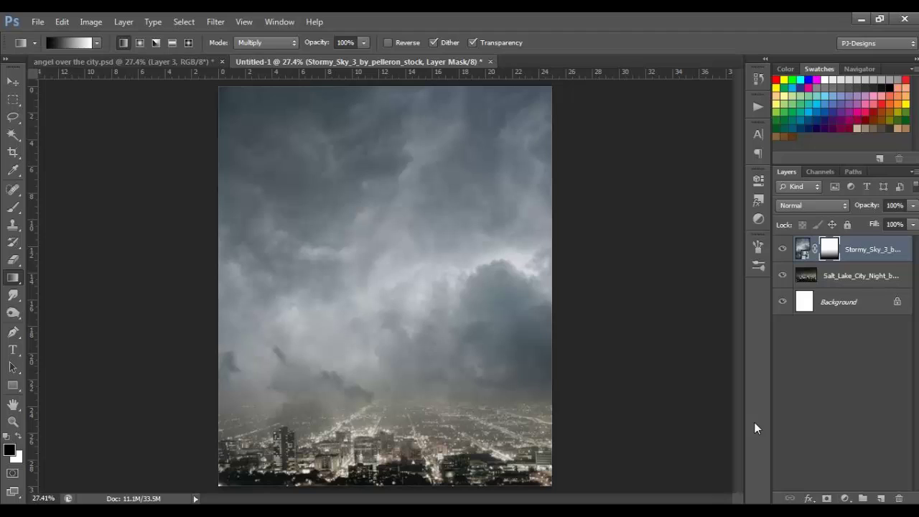
- Rasterize the Stormy_Sky_3 layer and desaturate its image to grayscale
click(846, 498)
click(846, 498)
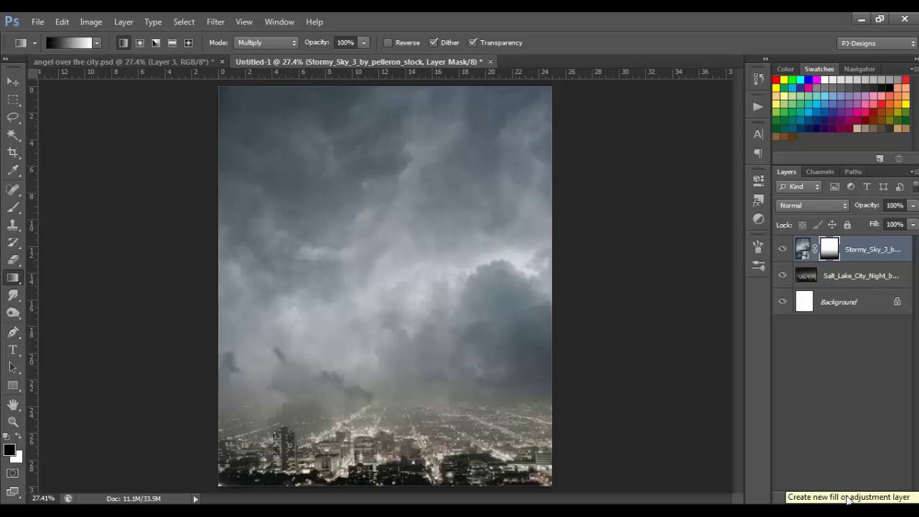
right_click(900, 252)
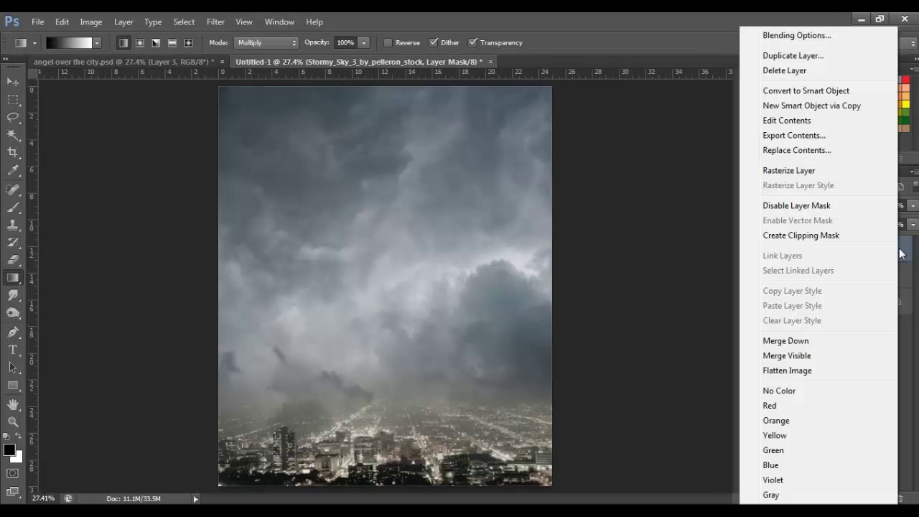
click(801, 170)
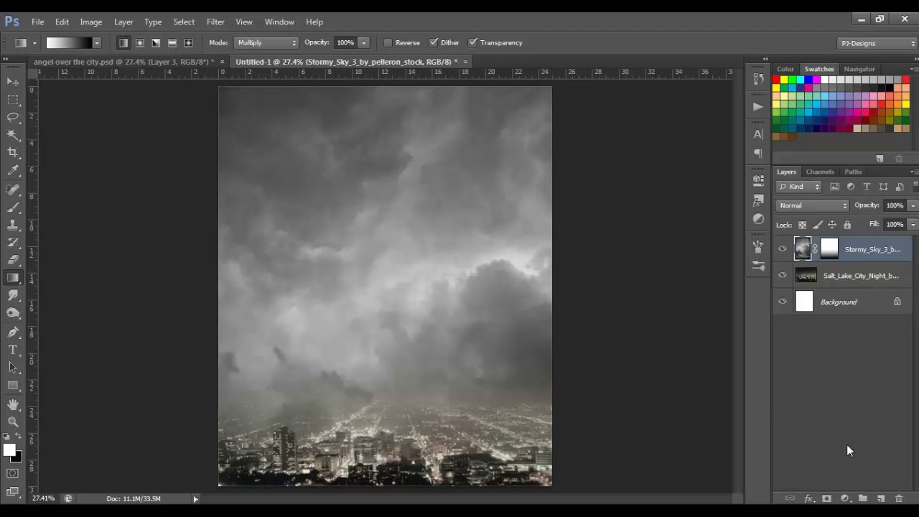
- Add a Levels adjustment clipped to the stormy sky layer, with the shadow input level set to 49
click(846, 498)
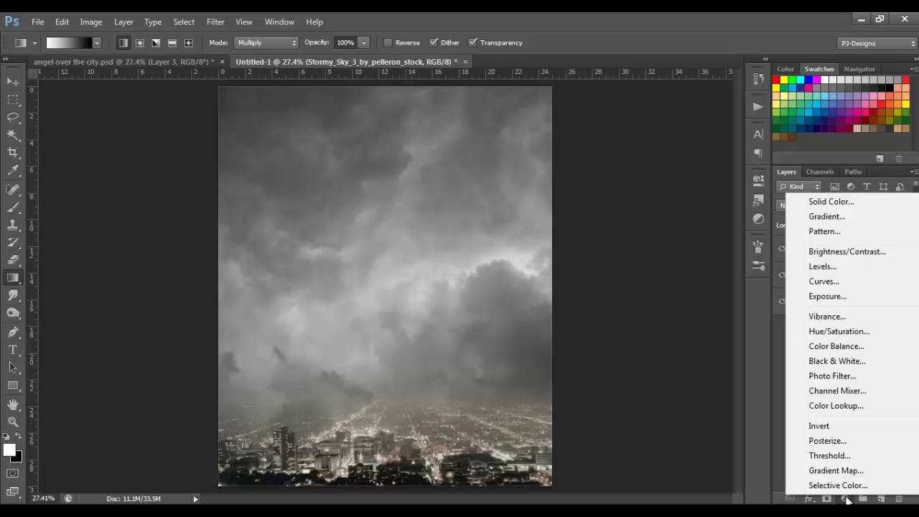
click(838, 266)
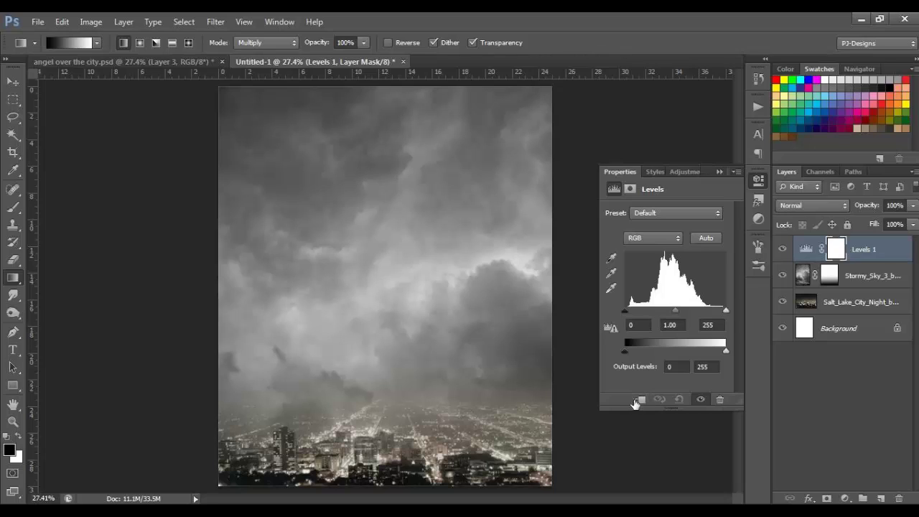
click(639, 399)
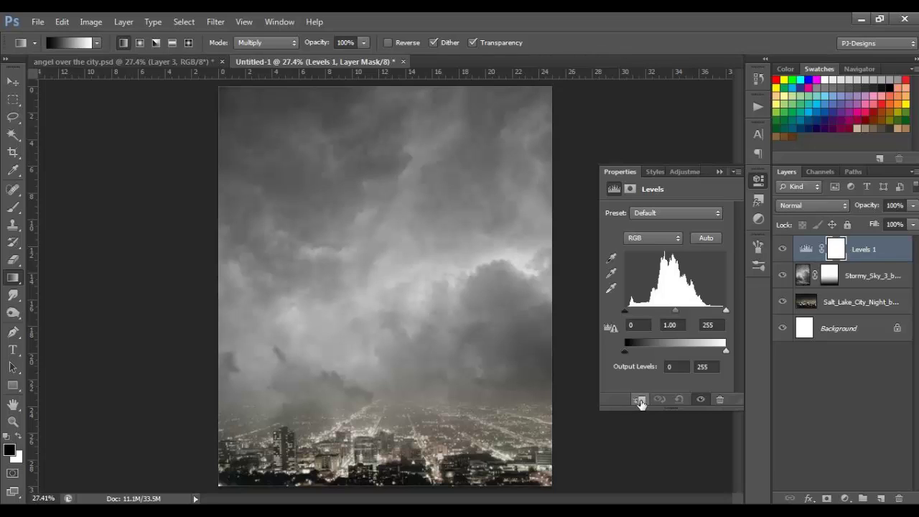
click(640, 323)
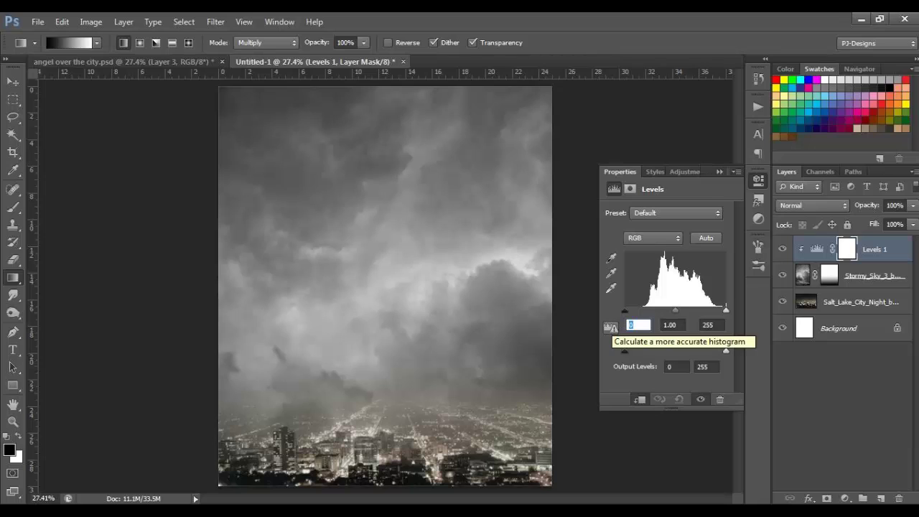
text(49)
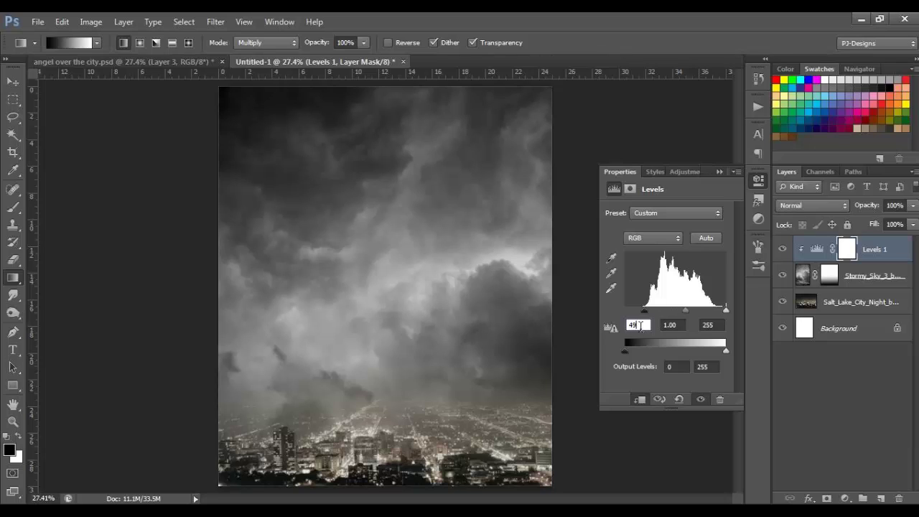
click(719, 171)
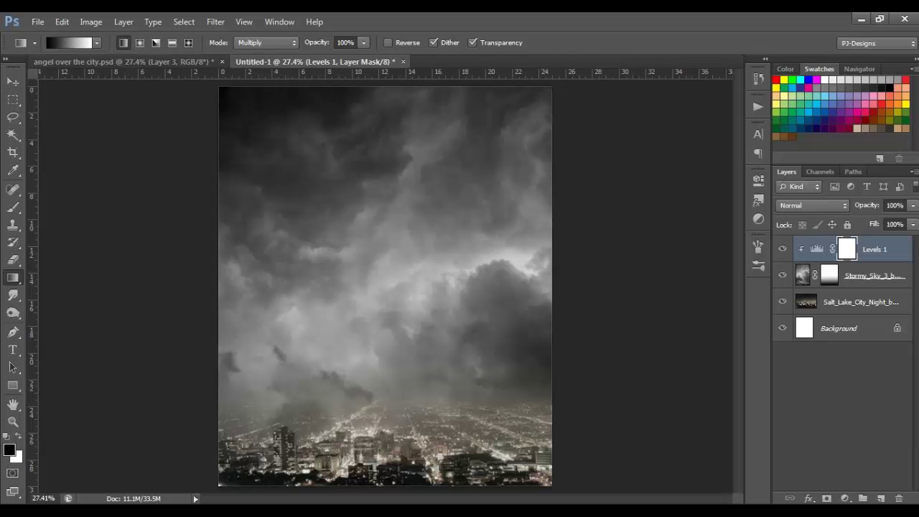
- Place the float_by_que_mira_la_noche angel photo from the tutorial folder, scale it to about 311% by 329%, and center it over the city
key(alt+Tab)
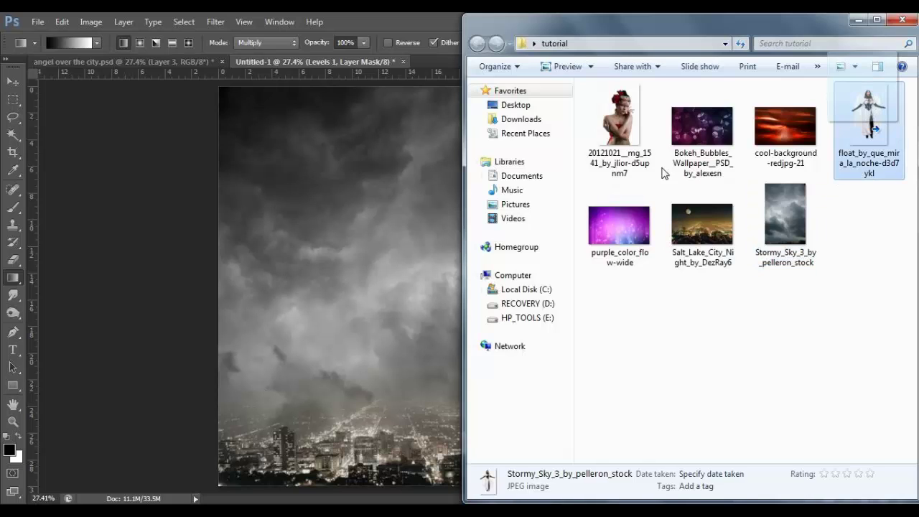
drag(664, 172, 413, 273)
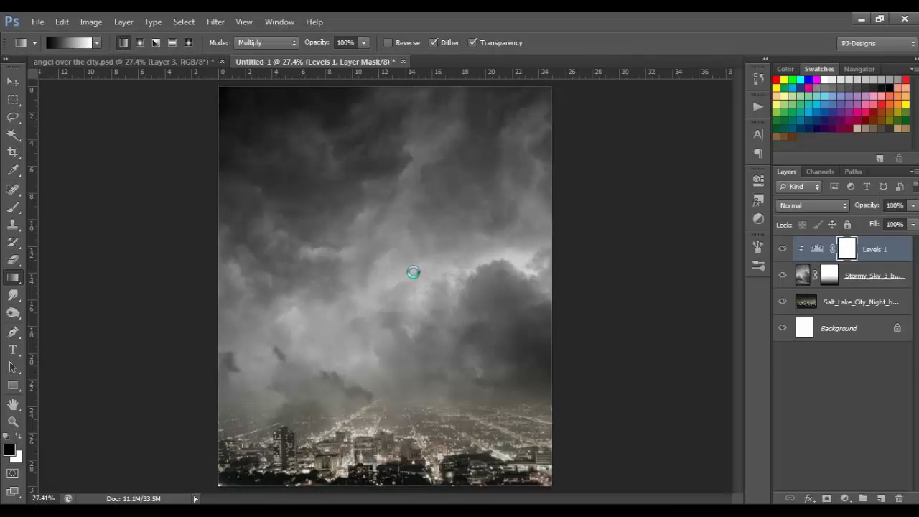
drag(414, 242, 477, 152)
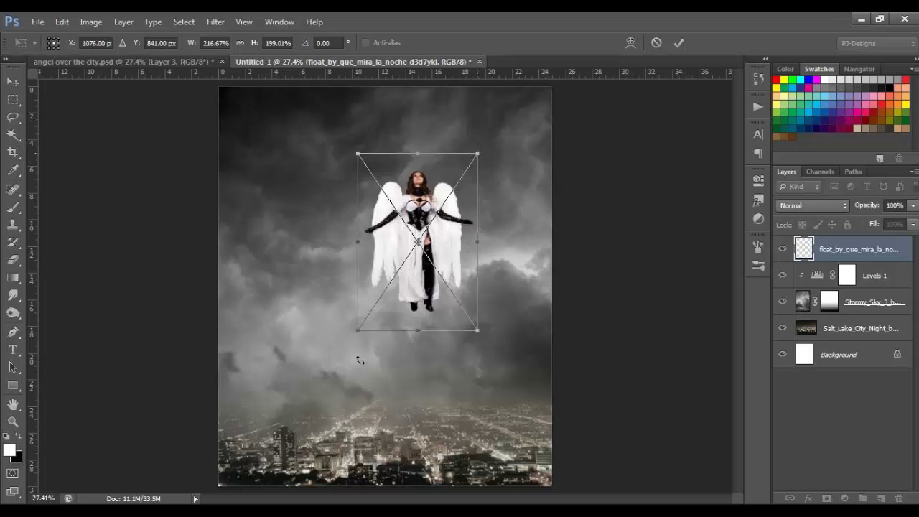
drag(357, 330, 308, 442)
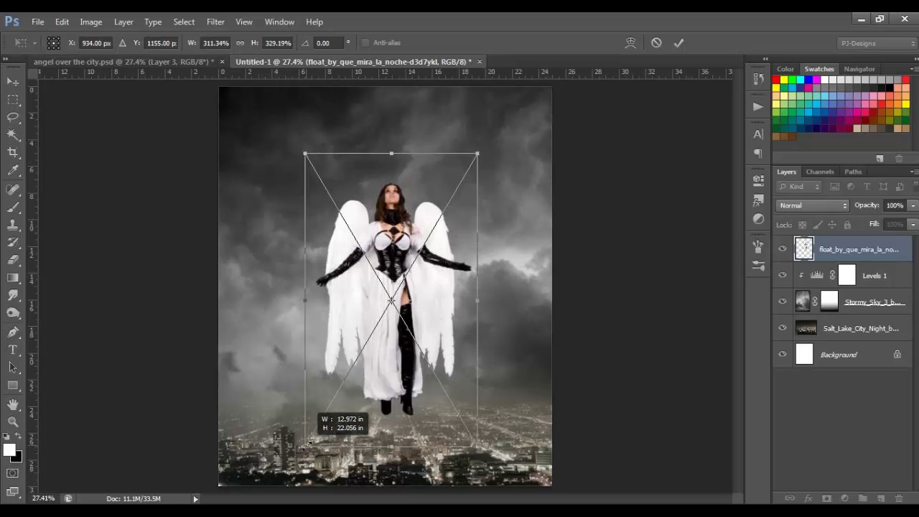
drag(435, 294, 437, 302)
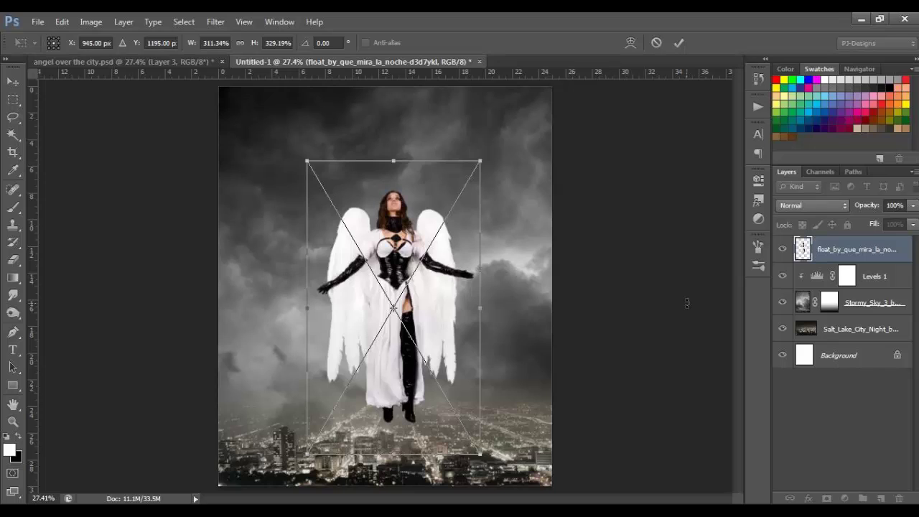
key(g)
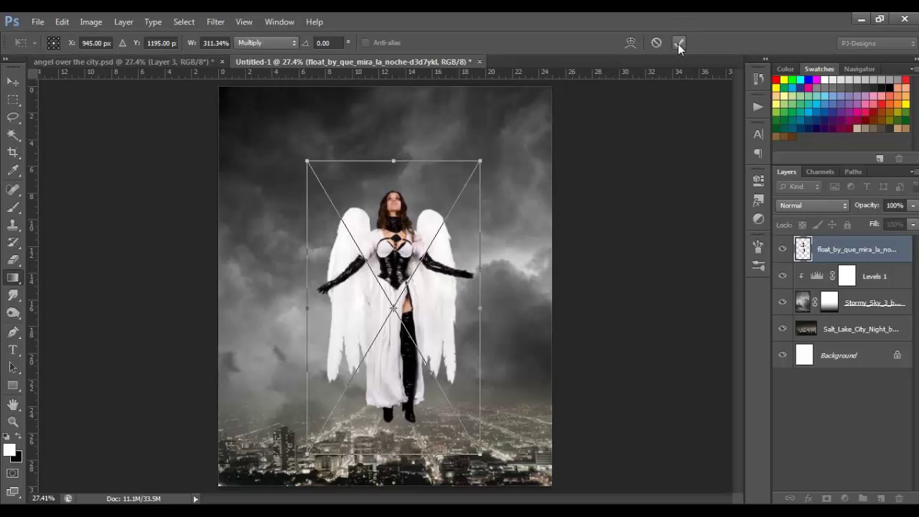
click(677, 43)
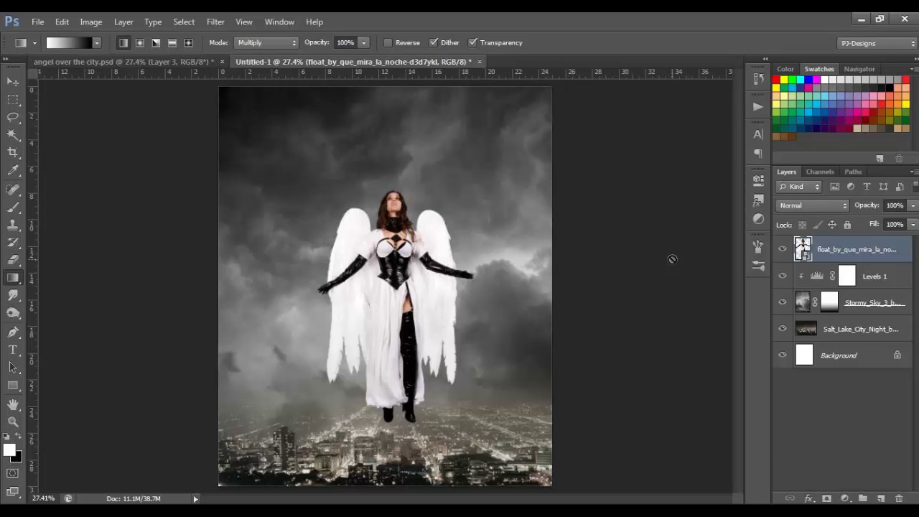
- Add a Hue/Saturation adjustment layer above the angel with the saturation set to -25
click(845, 498)
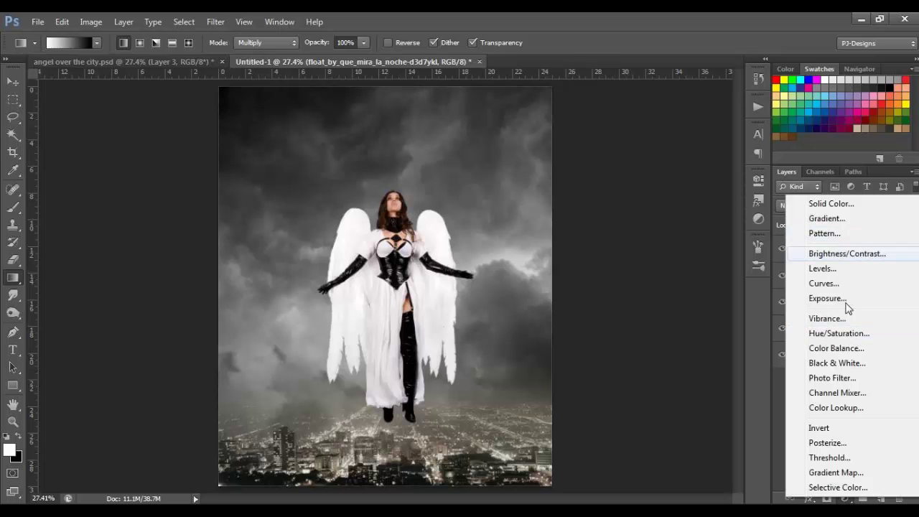
click(843, 333)
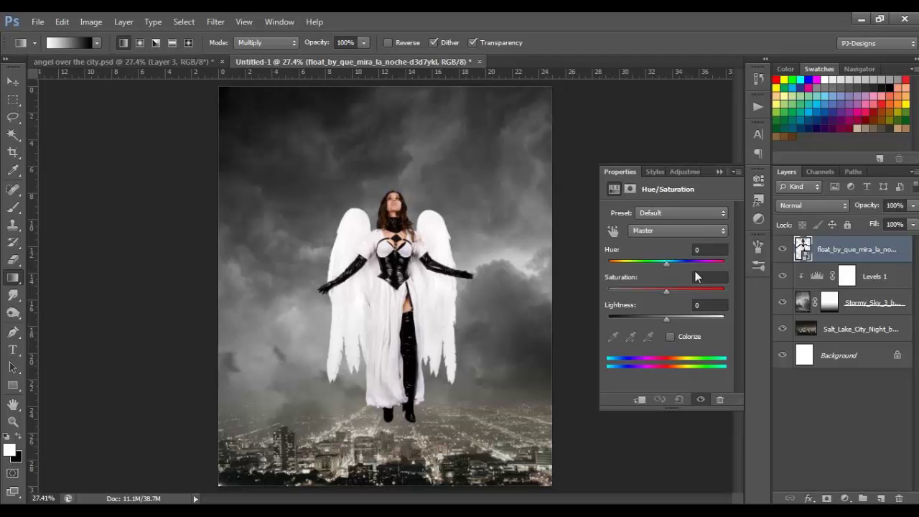
click(690, 278)
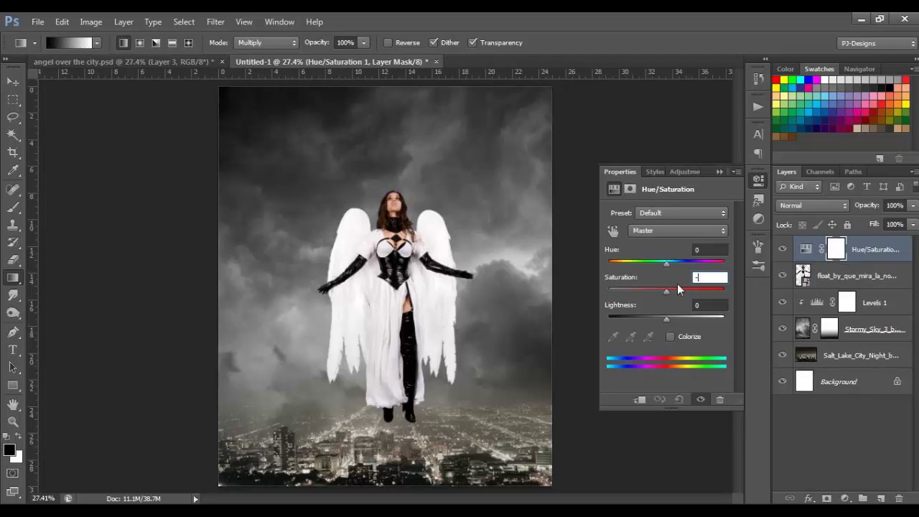
text(-25)
click(720, 173)
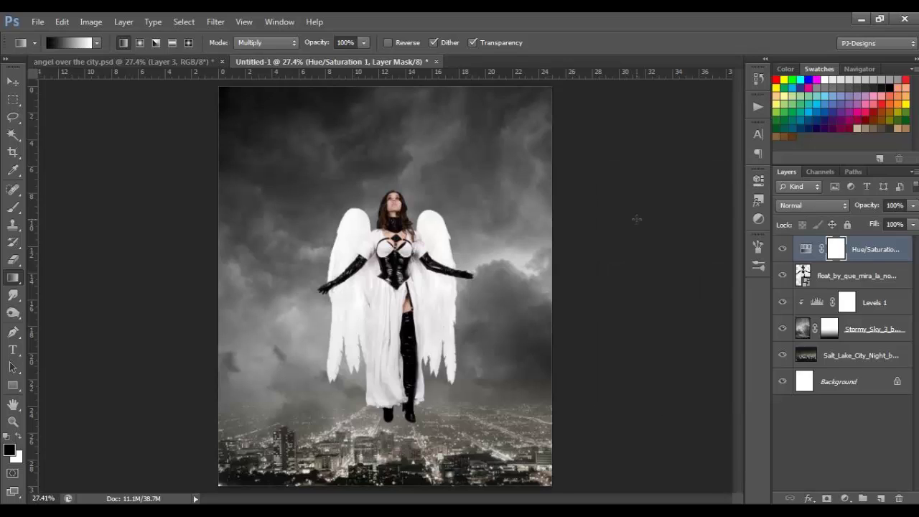
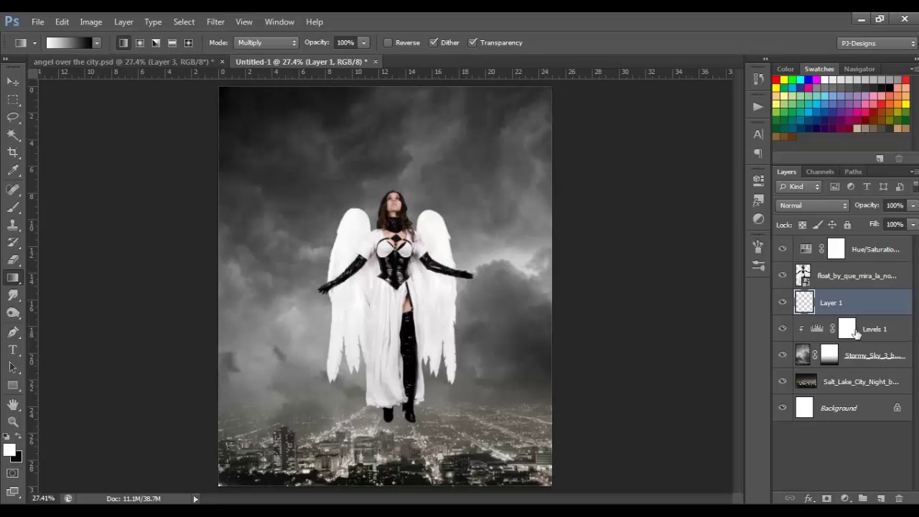
- Rename the empty layer directly beneath the angel layer as glow
double_click(835, 302)
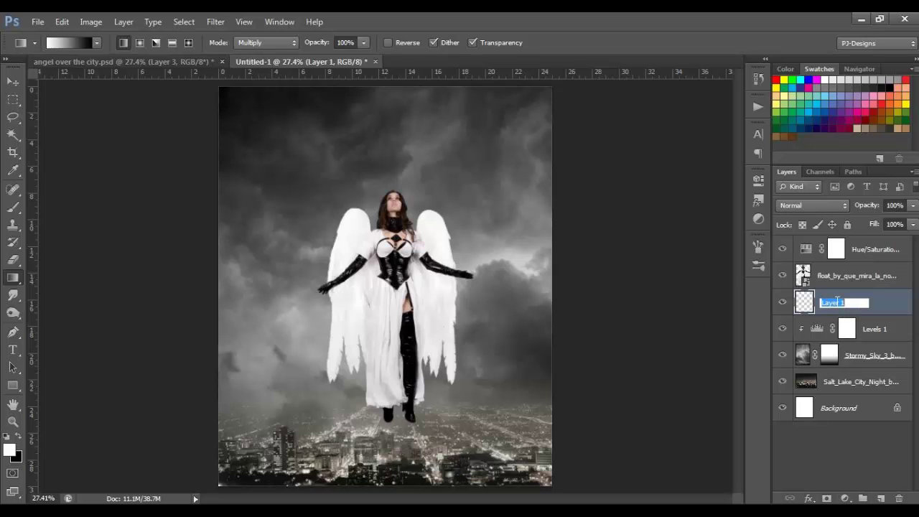
text(glow)
key(Return)
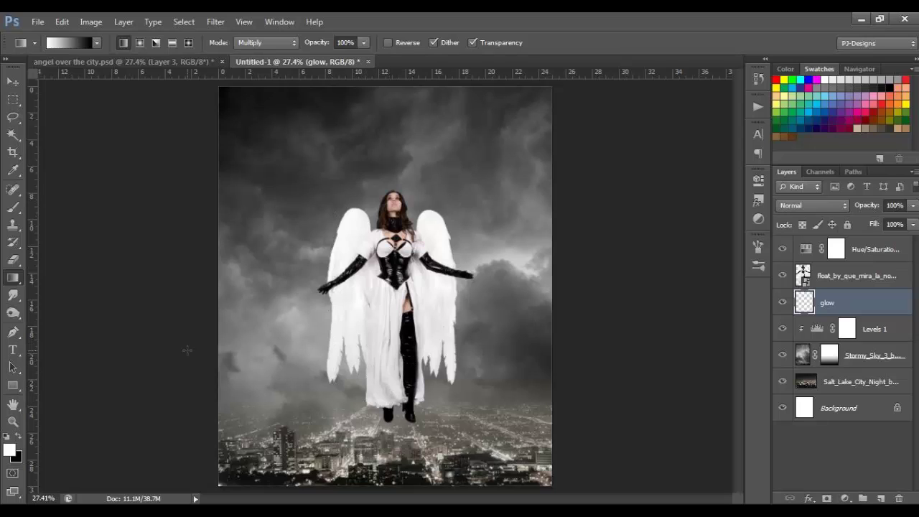
- Paint a soft white outline around the angel's wings and body on the glow layer with a 125 px soft round brush
click(12, 206)
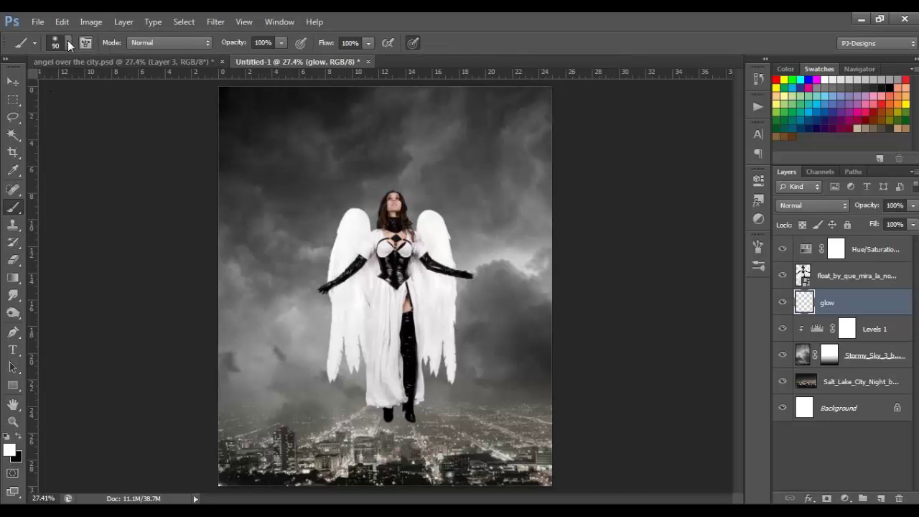
click(68, 40)
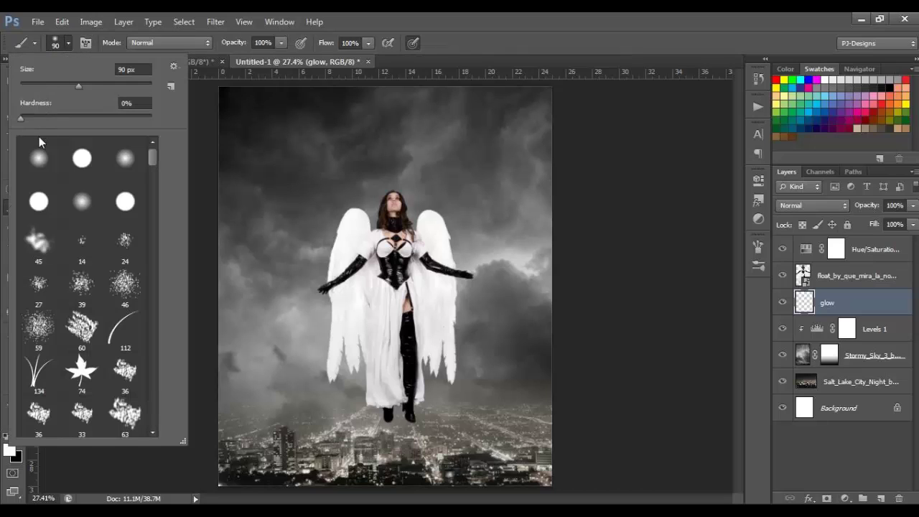
click(68, 41)
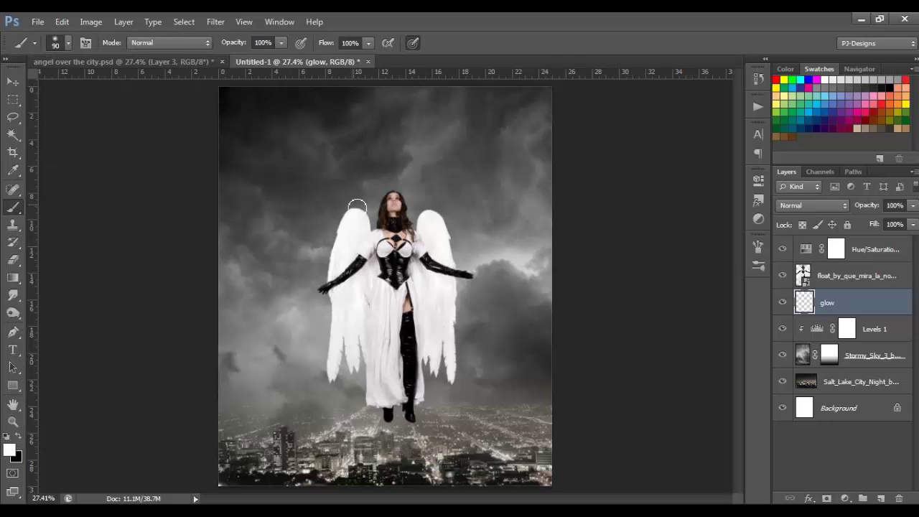
key(bracketright)
key(bracketright)
key(bracketright)
key(bracketleft)
key(bracketleft)
key(bracketright)
mouse_move(340, 213)
mouse_down()
mouse_move(331, 294)
mouse_move(322, 293)
mouse_move(332, 309)
mouse_move(332, 379)
mouse_move(355, 328)
mouse_move(349, 337)
mouse_move(373, 410)
mouse_move(387, 410)
mouse_move(389, 420)
mouse_move(421, 404)
mouse_move(427, 362)
mouse_move(440, 361)
mouse_move(426, 364)
mouse_move(445, 352)
mouse_move(453, 380)
mouse_move(453, 281)
mouse_move(471, 277)
mouse_move(436, 211)
mouse_move(421, 210)
mouse_move(414, 247)
mouse_move(391, 191)
mouse_move(378, 231)
mouse_move(361, 213)
mouse_move(343, 223)
mouse_move(358, 279)
mouse_move(329, 297)
mouse_move(336, 347)
mouse_up()
drag(449, 294, 451, 358)
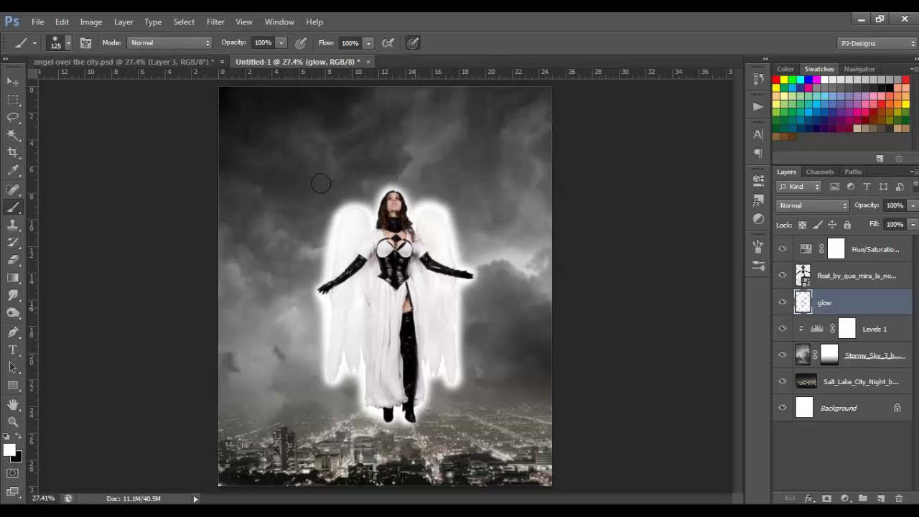
- Apply a Gaussian Blur with a 40-pixel radius to the glow layer
click(214, 22)
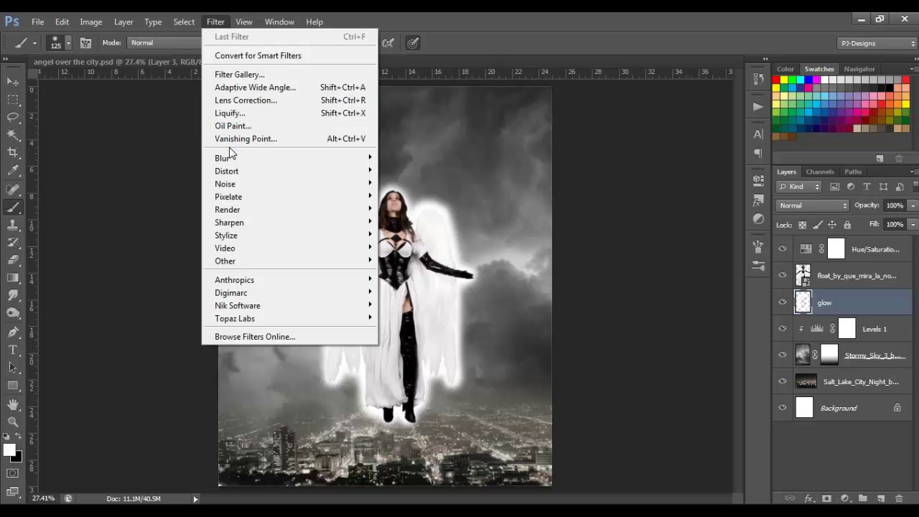
mouse_move(231, 160)
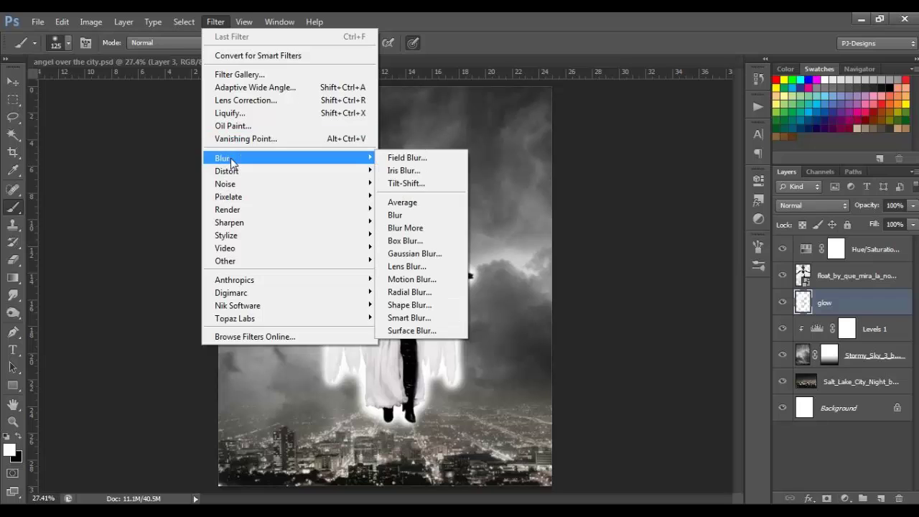
click(410, 255)
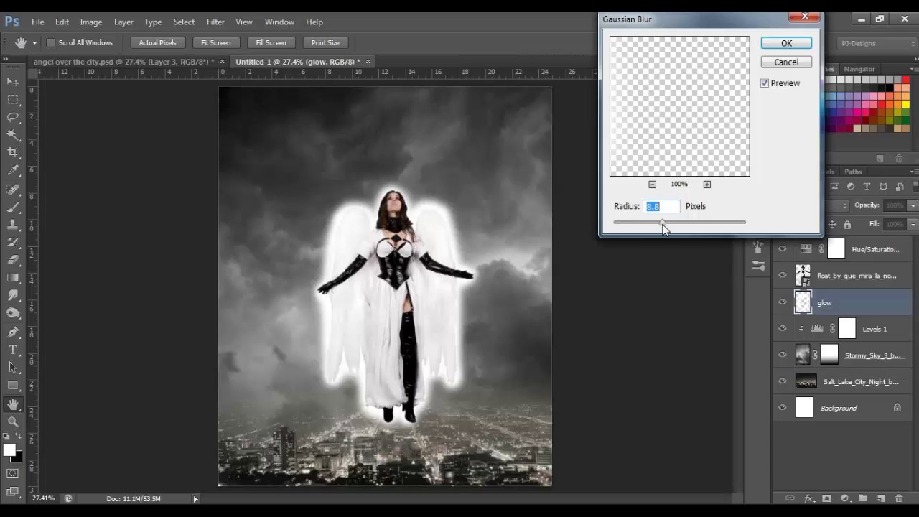
text(40)
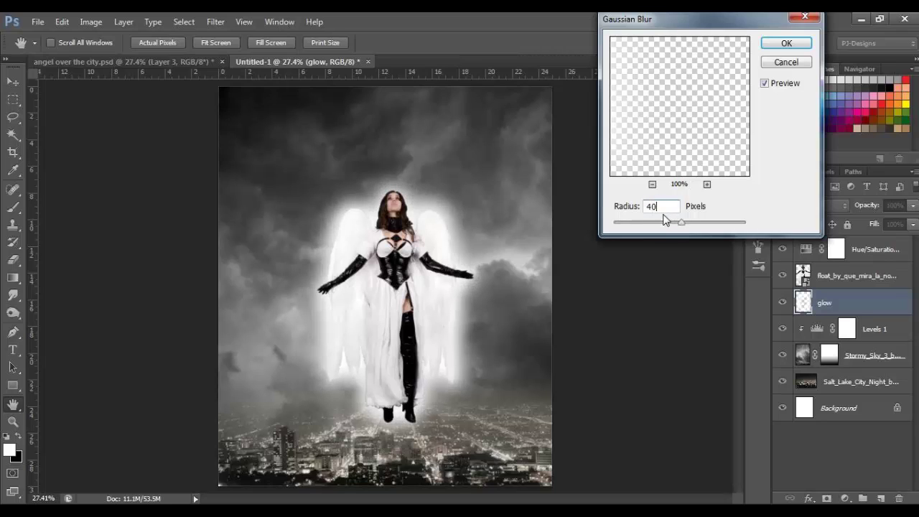
click(782, 43)
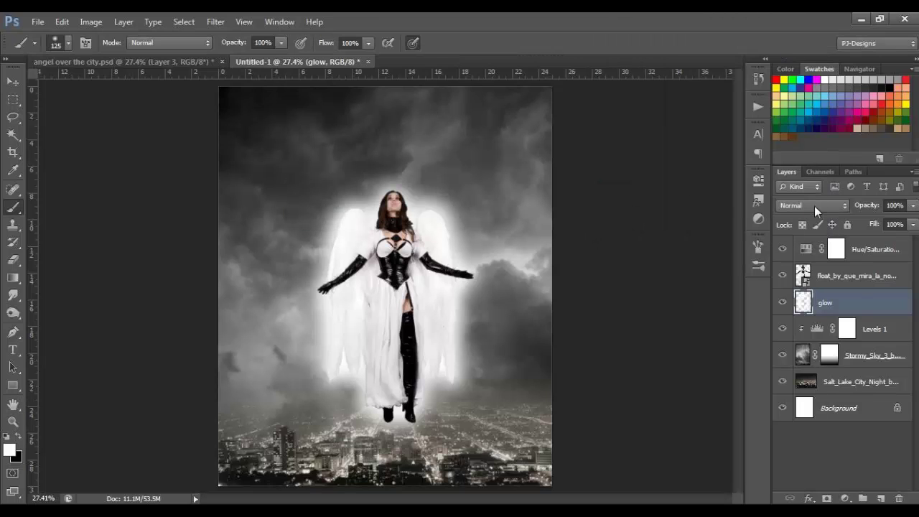
- Set the glow layer's blend mode to Soft Light and compare the image with the layer hidden and shown
click(814, 206)
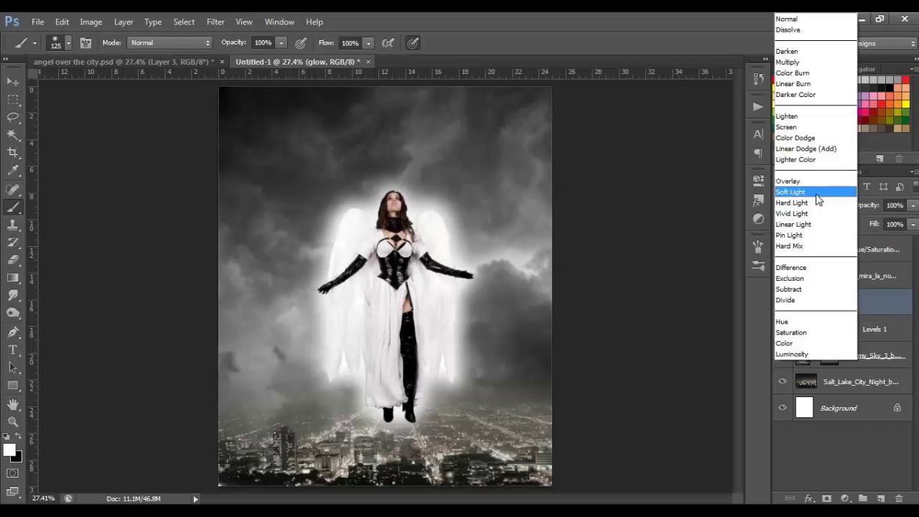
click(816, 192)
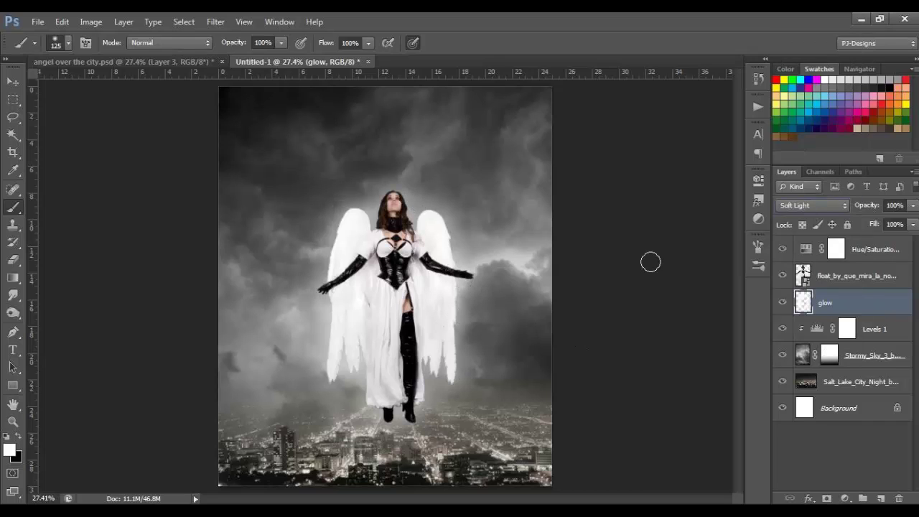
click(783, 302)
click(782, 303)
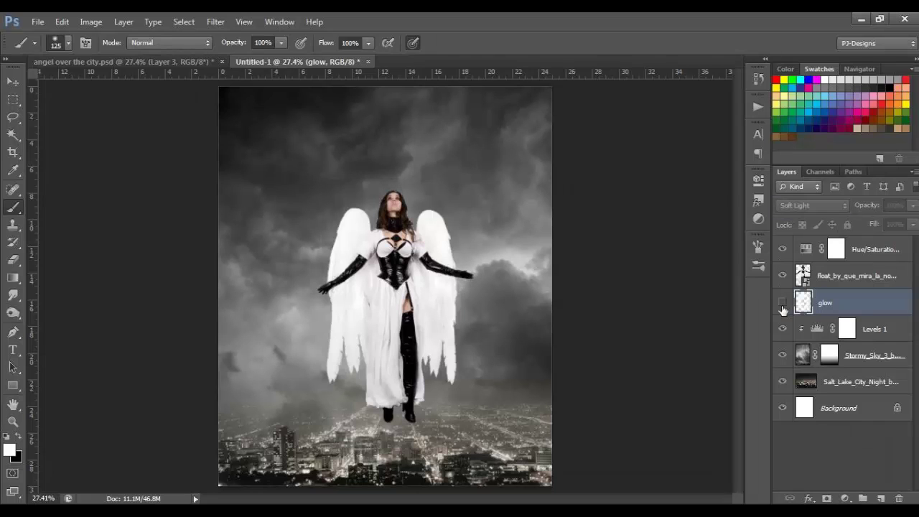
- Create a new layer above the Hue/Saturation adjustment, name it feathers, and make white the foreground color
click(871, 252)
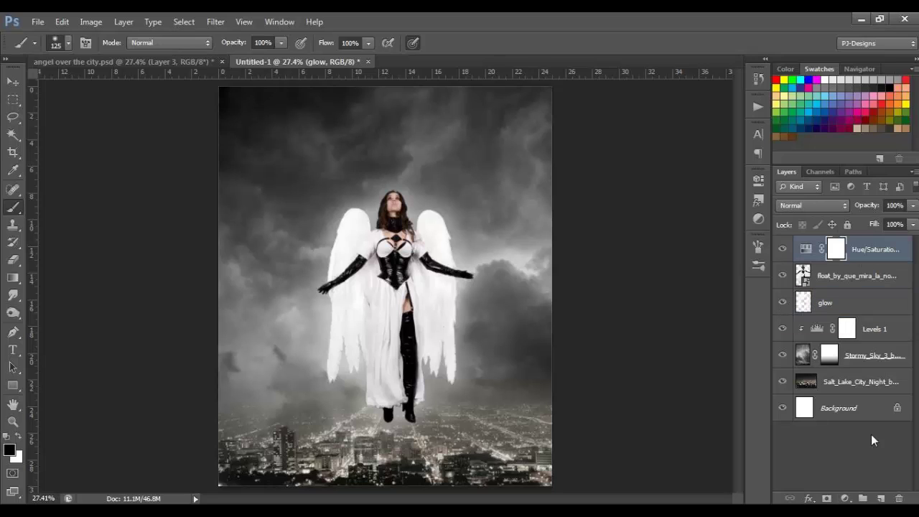
click(881, 498)
key(x)
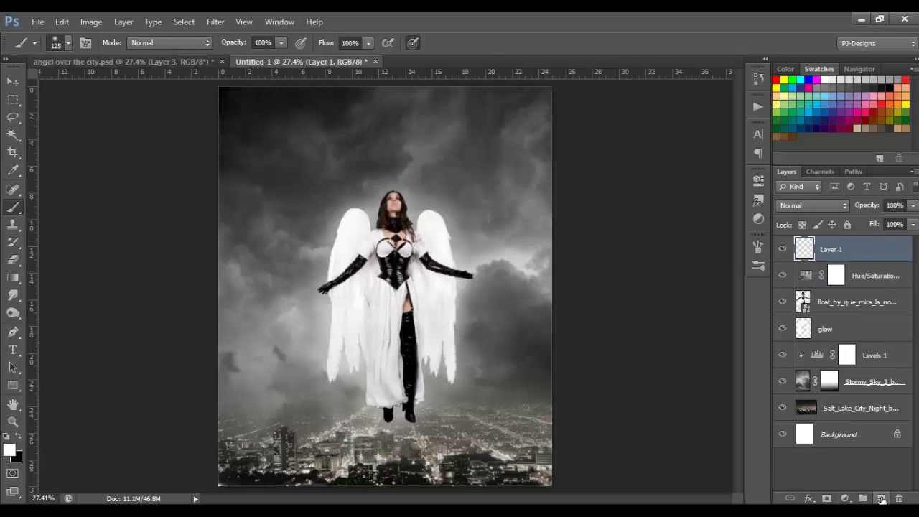
double_click(831, 251)
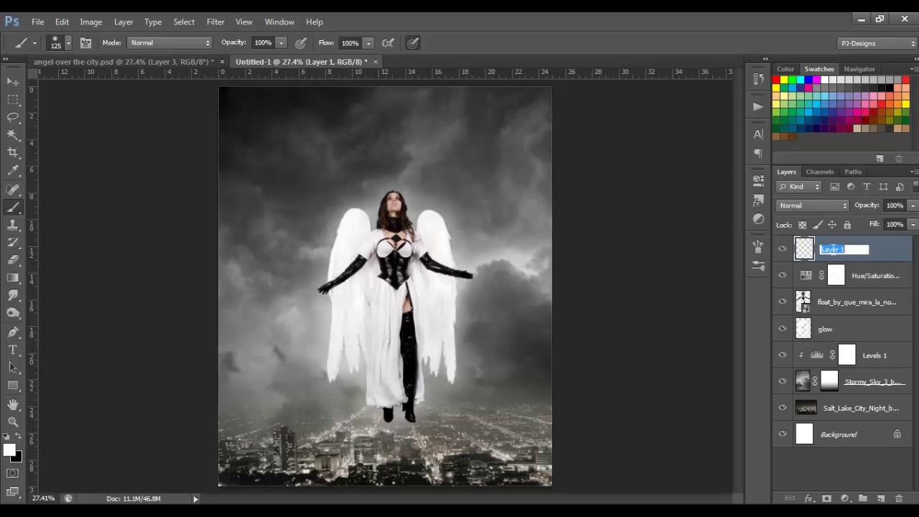
text(feathers)
key(Return)
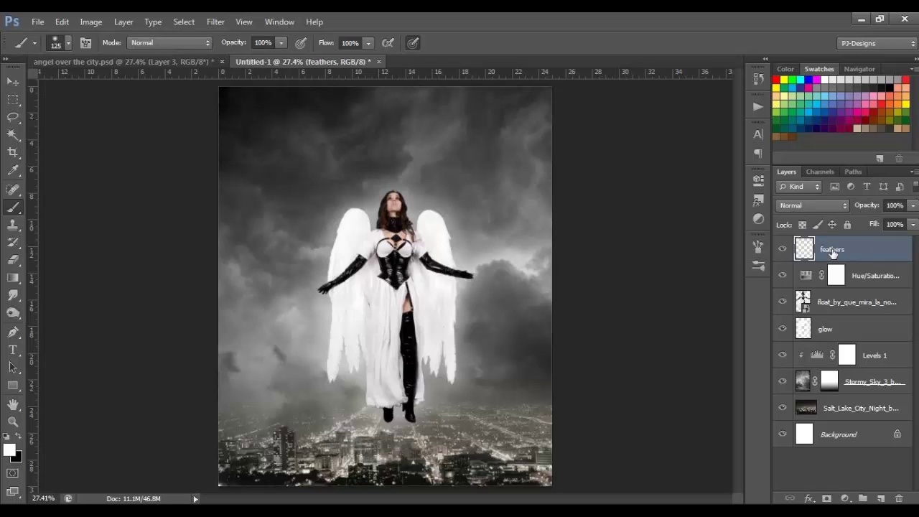
- Choose the 2399 px feather brush and set its size to 200 px
click(67, 41)
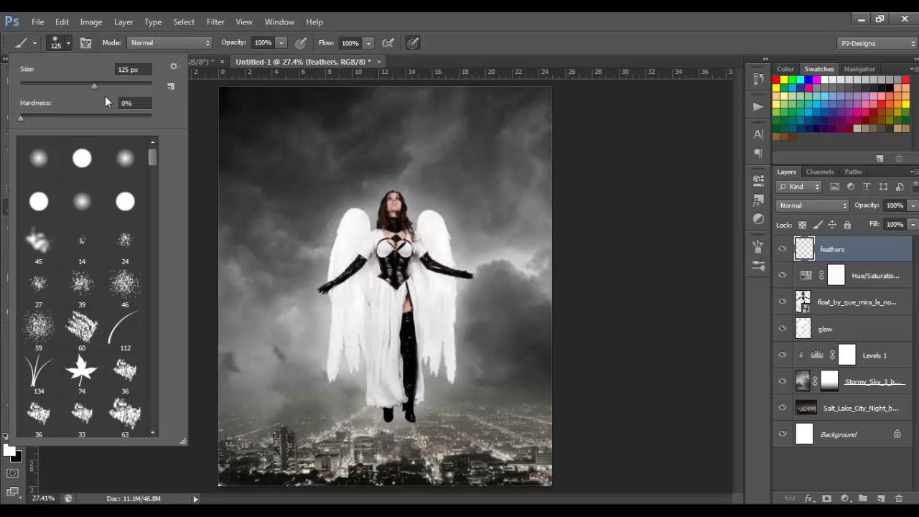
drag(150, 160, 150, 306)
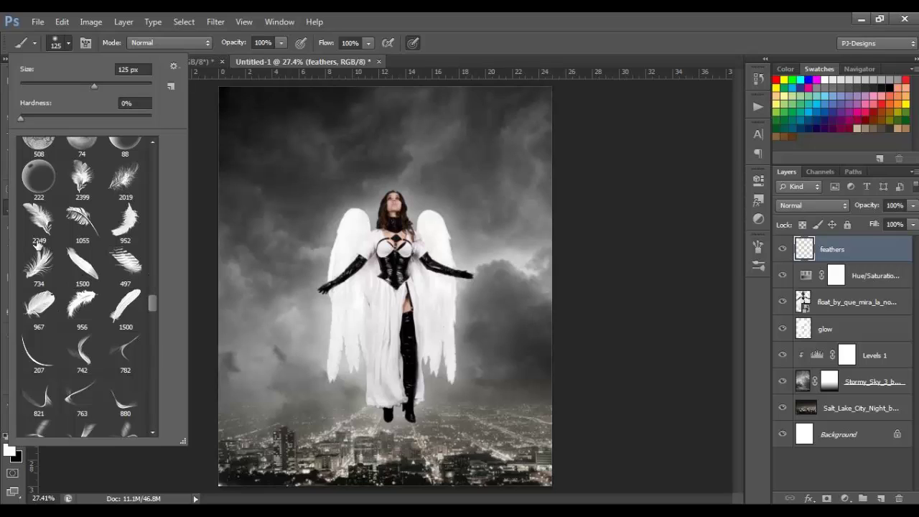
click(81, 178)
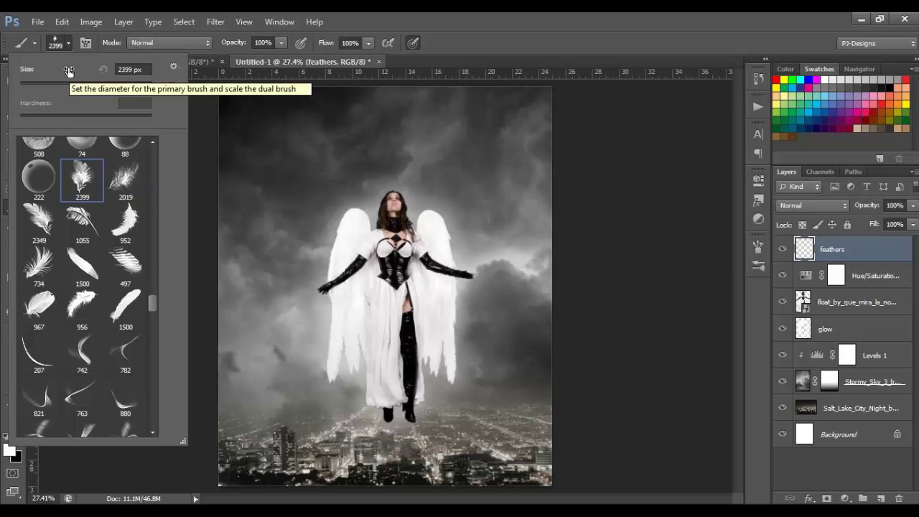
click(62, 44)
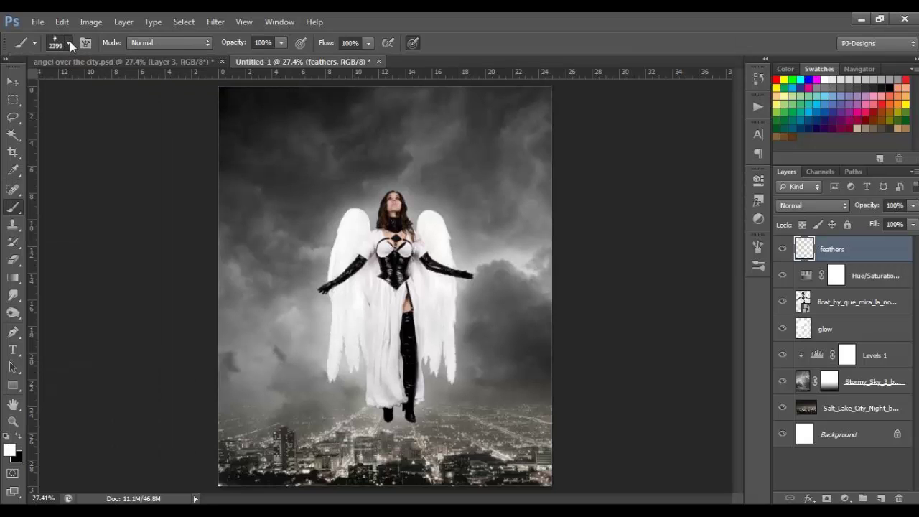
click(70, 41)
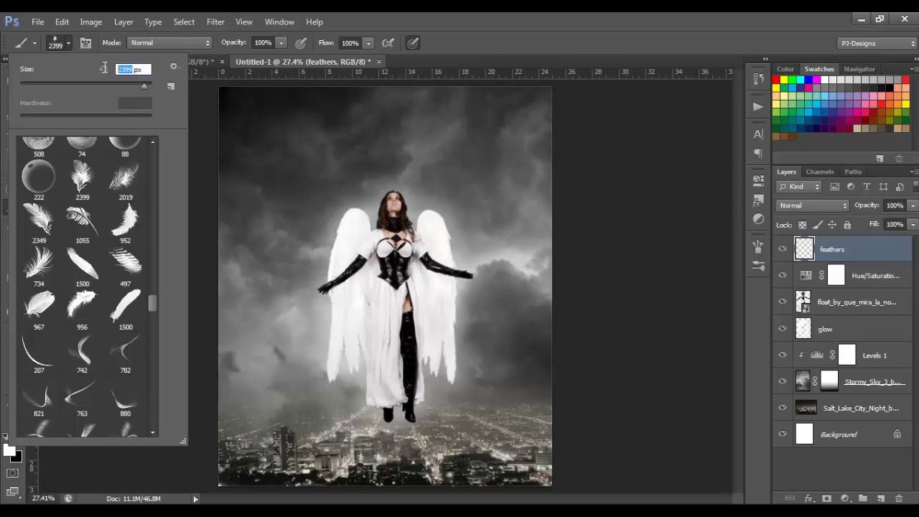
text(200)
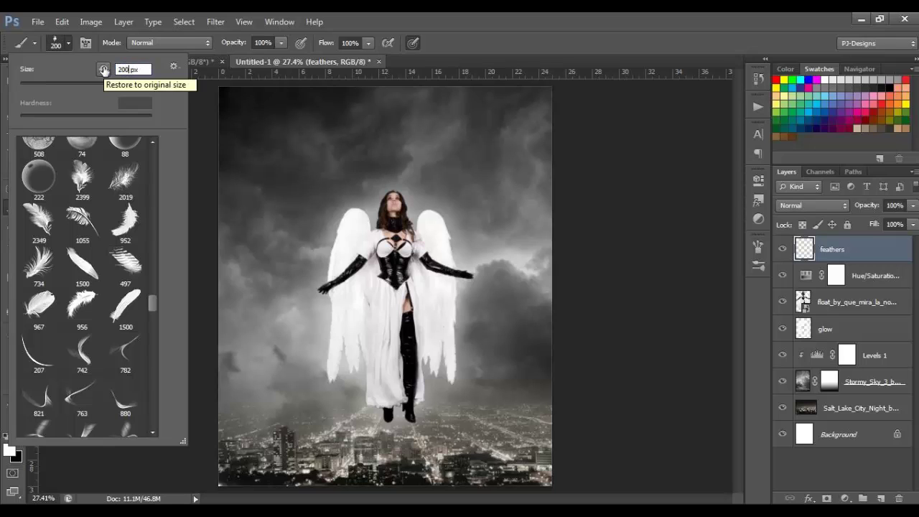
click(67, 45)
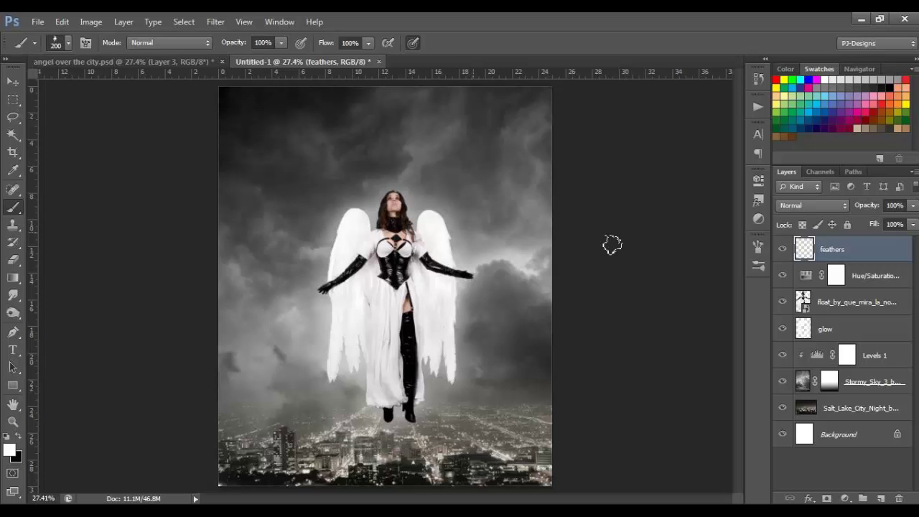
- Configure the feather brush with 1000% spacing, 97% size jitter, some angle jitter, and scattering at 1000% with count 2 and 100% count jitter
click(757, 246)
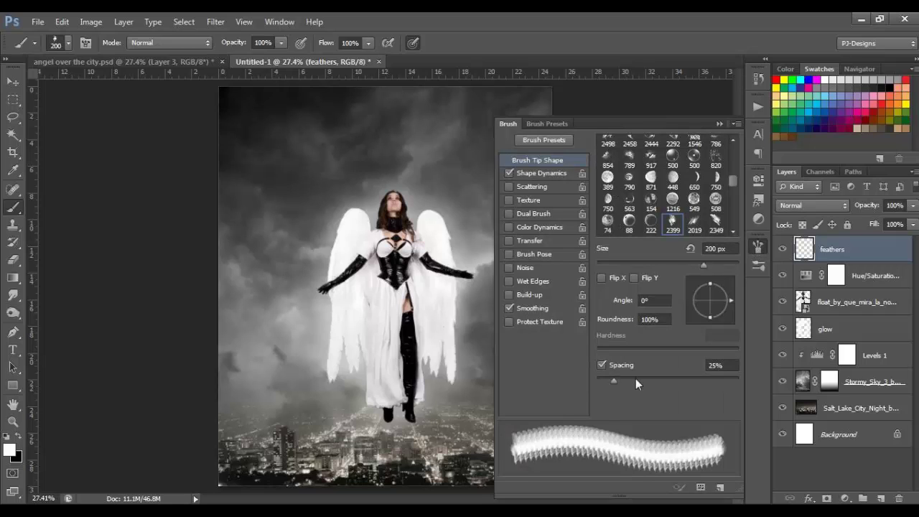
drag(613, 381, 755, 386)
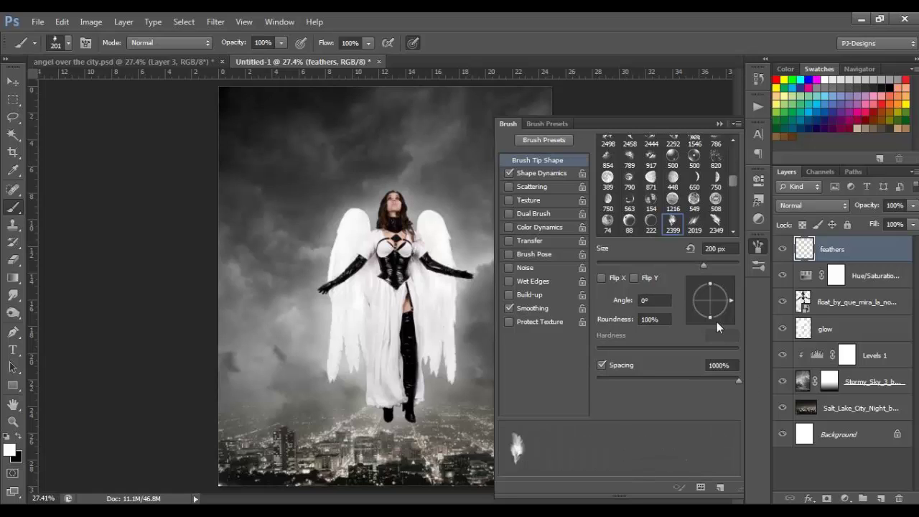
click(539, 172)
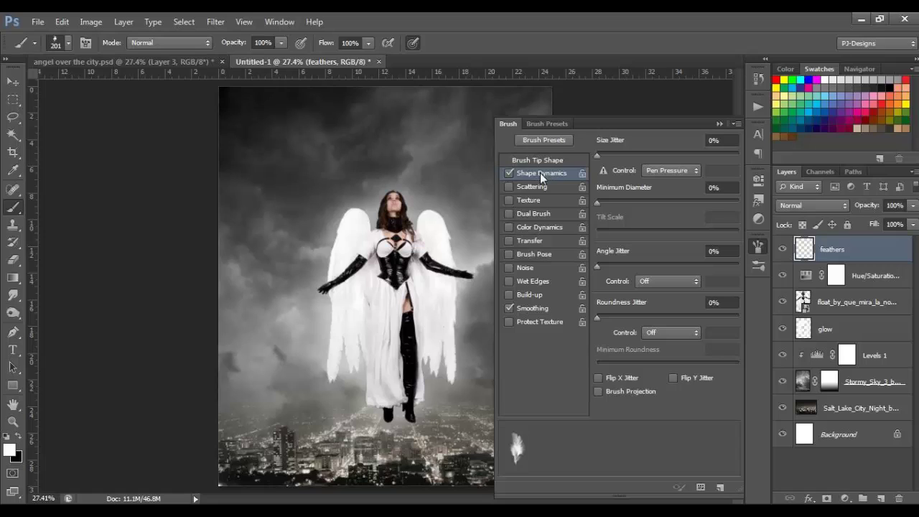
mouse_move(599, 156)
mouse_down()
mouse_move(660, 138)
mouse_move(735, 142)
mouse_up()
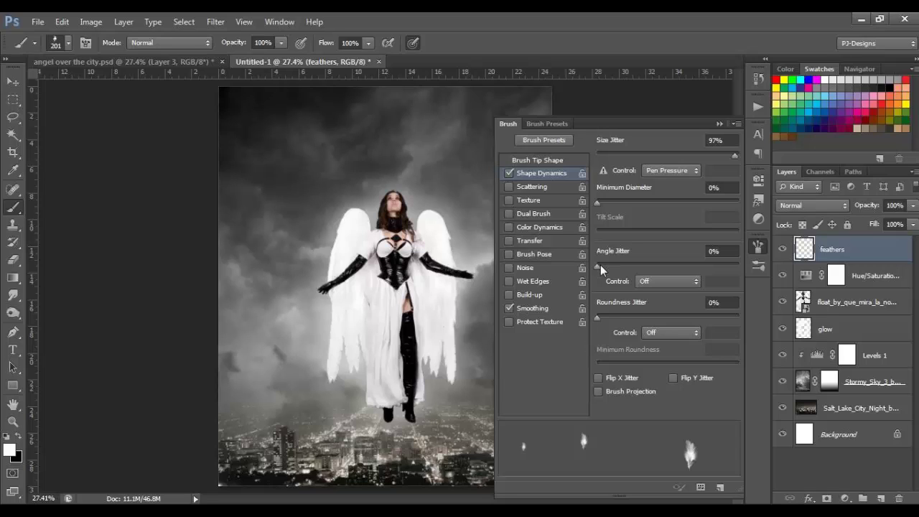
drag(599, 265, 658, 263)
click(528, 188)
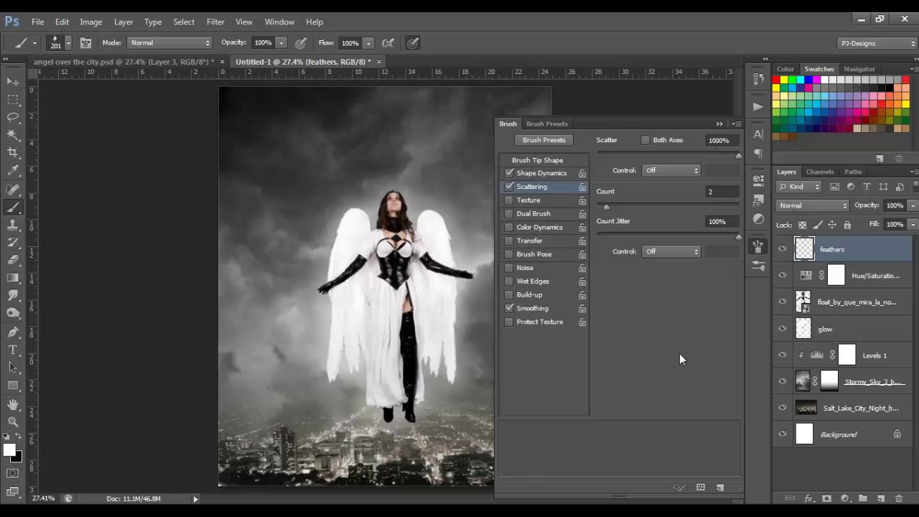
click(719, 124)
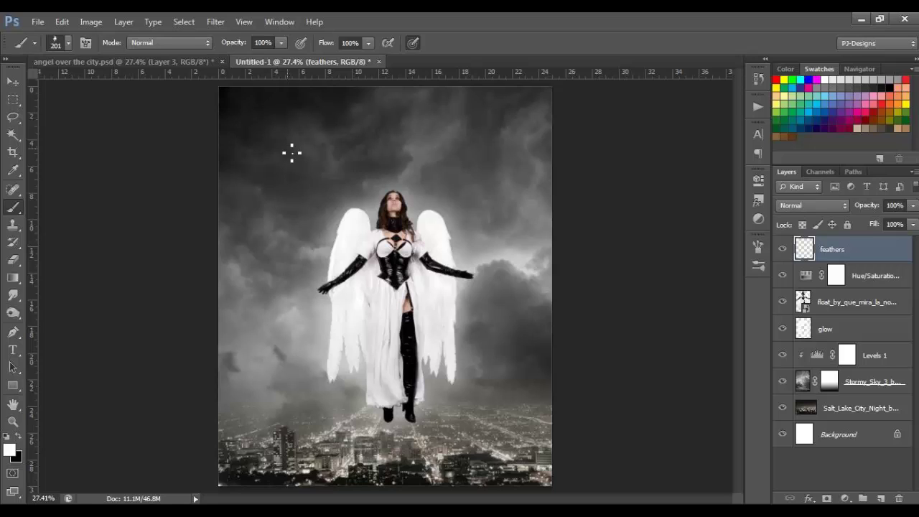
- Stamp single white feathers on the feathers layer, spread around the angel across the sky and over the city
click(287, 223)
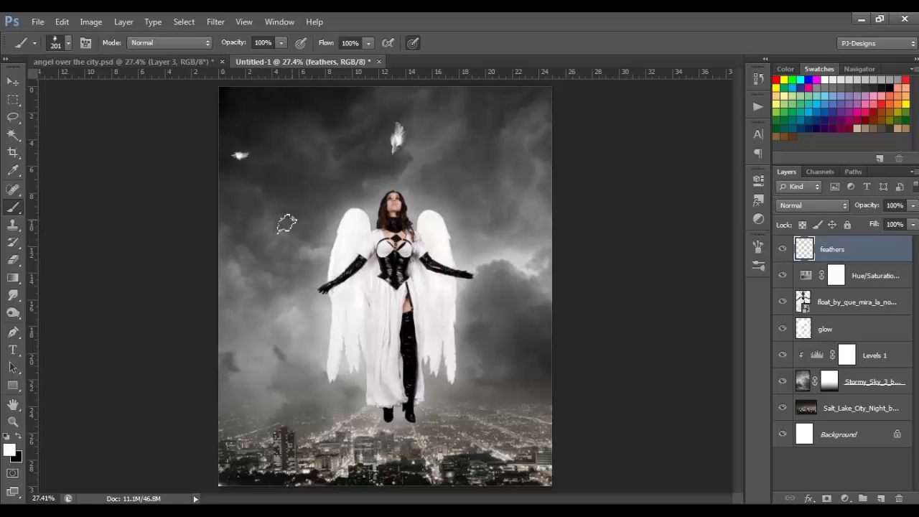
click(305, 321)
click(516, 189)
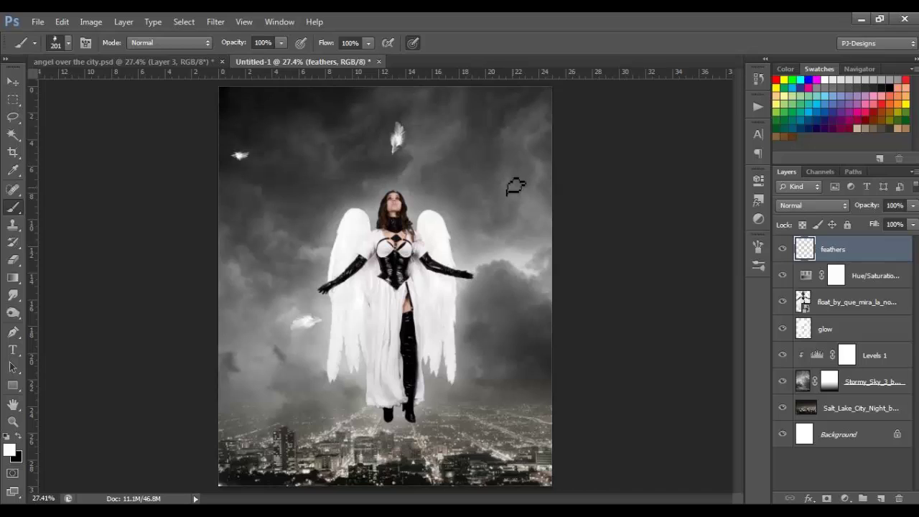
click(426, 389)
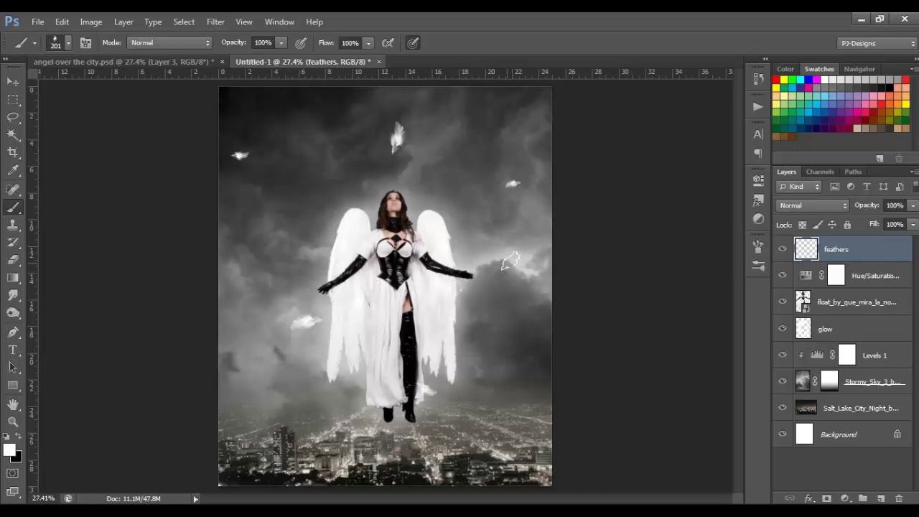
click(509, 313)
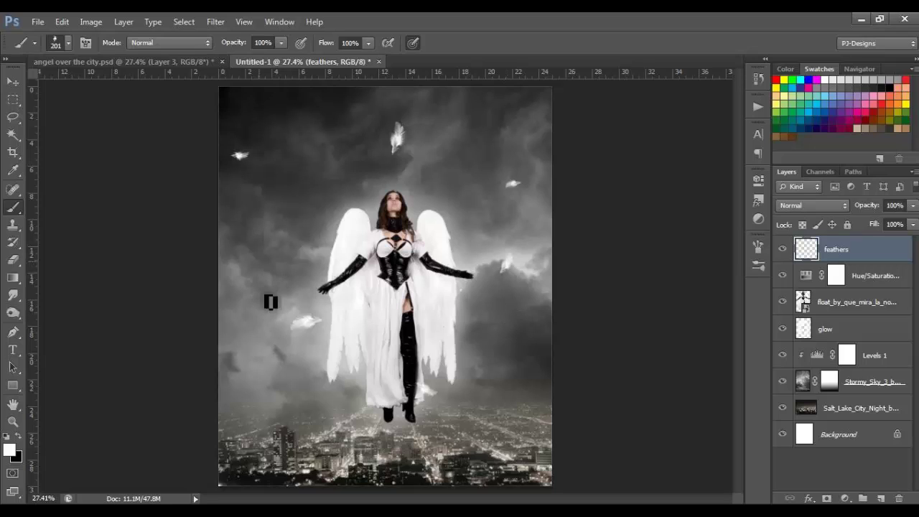
click(300, 421)
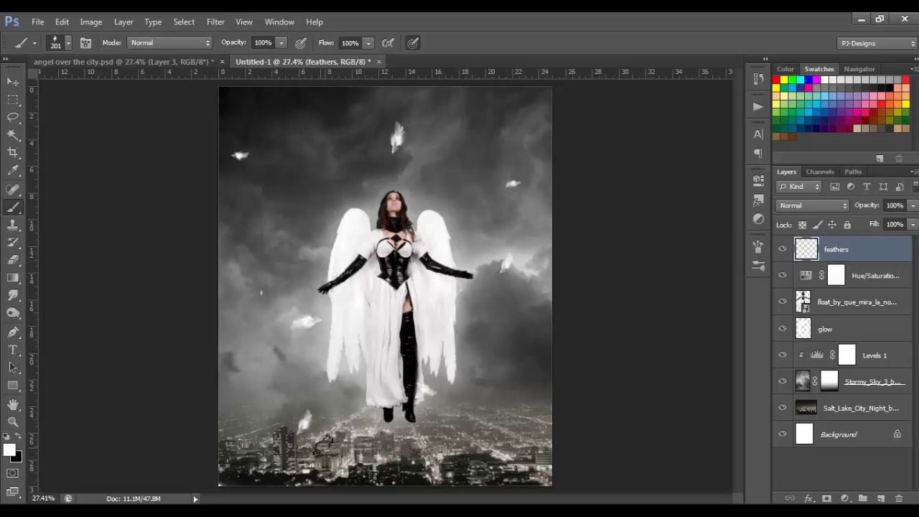
click(459, 190)
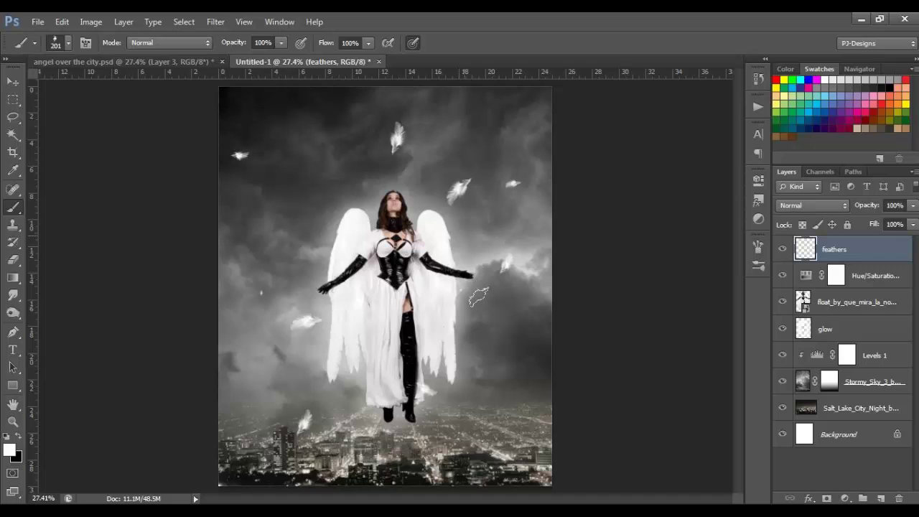
click(474, 417)
click(486, 433)
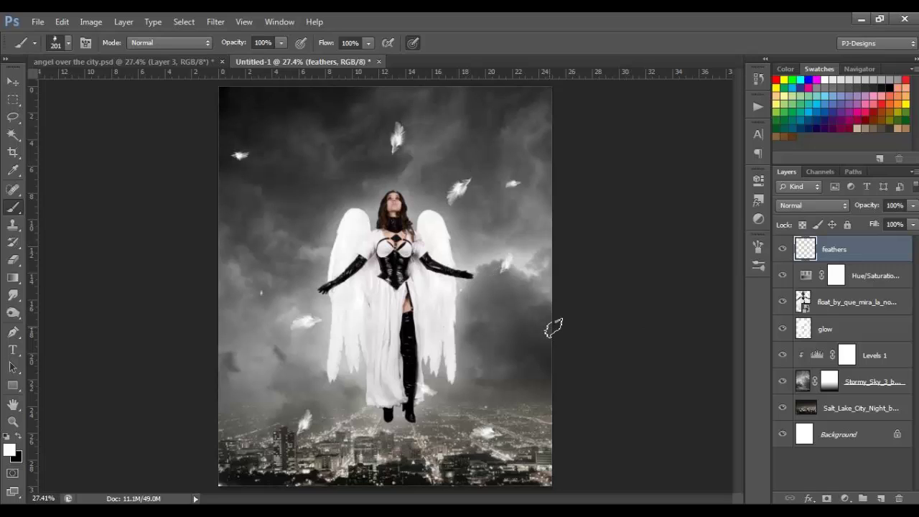
- Apply a Gaussian Blur with a 1.5-pixel radius to the feathers layer
click(216, 24)
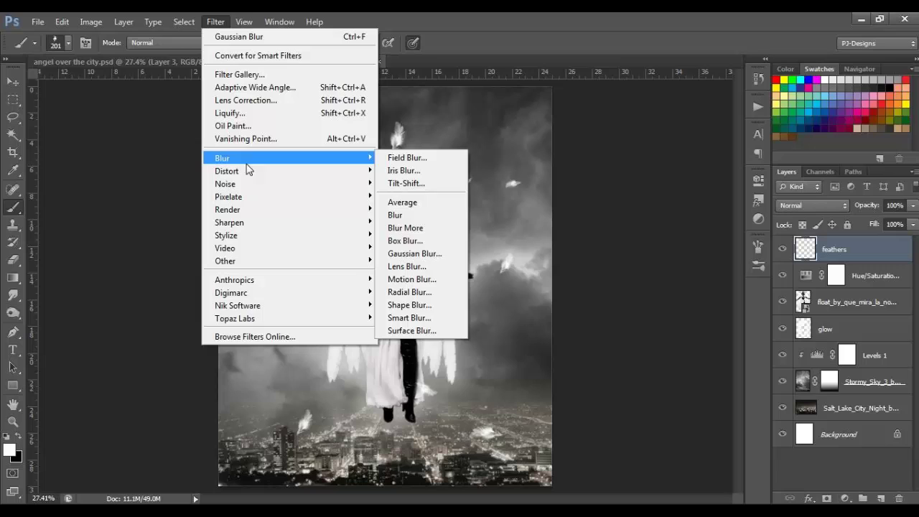
click(430, 254)
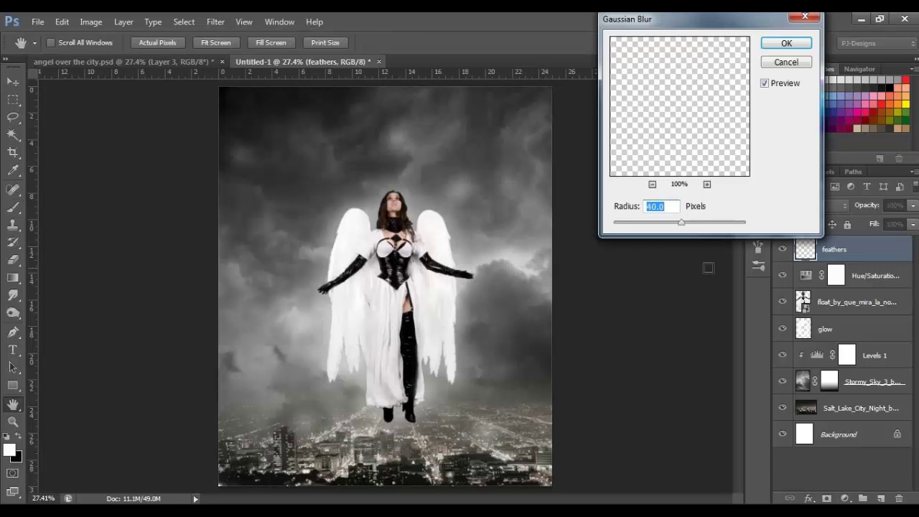
text(1.5)
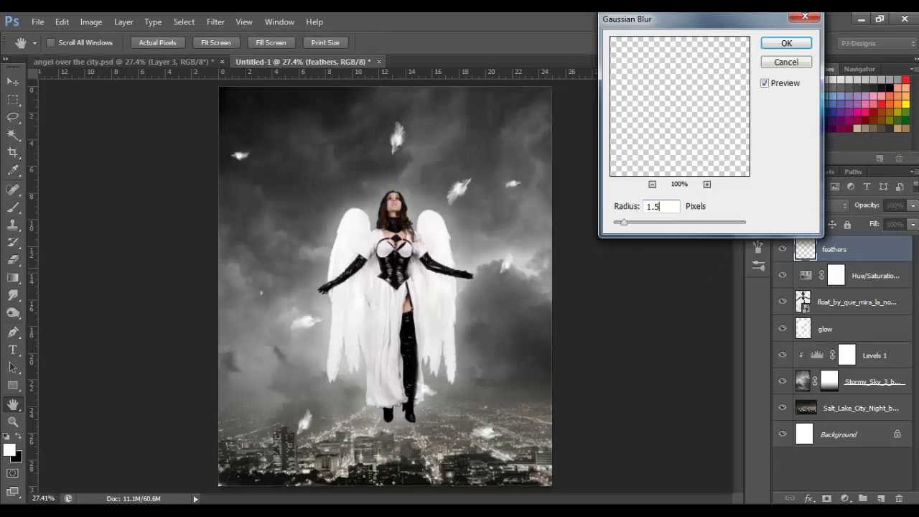
click(793, 42)
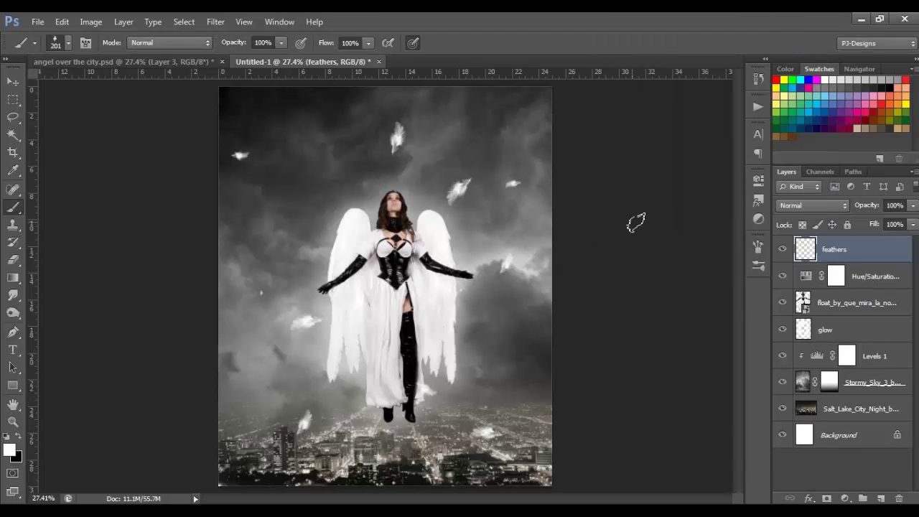
- Create a new layer above the feathers layer and name it vortex
click(880, 499)
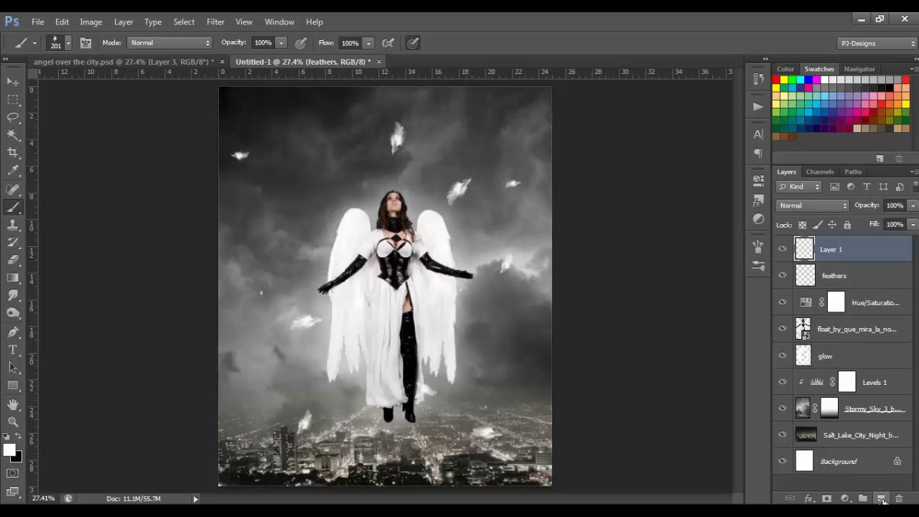
double_click(829, 249)
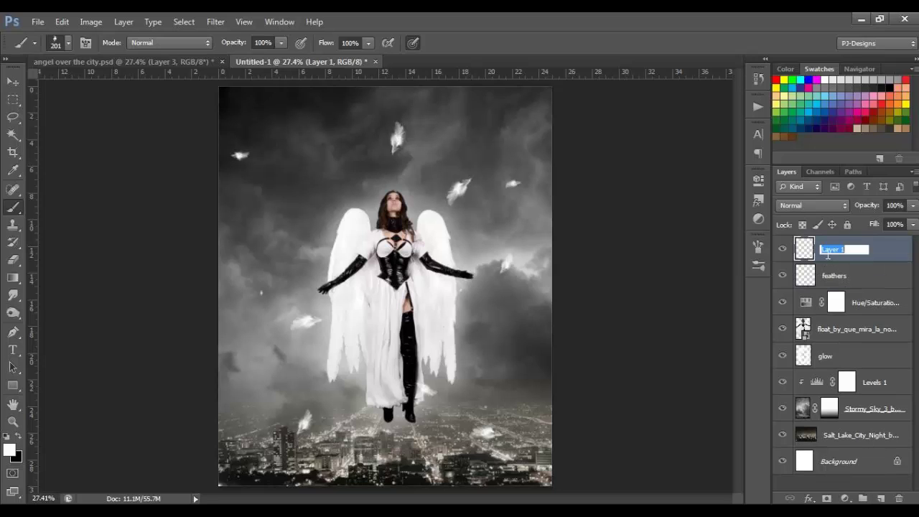
text(vortex)
- Choose the 2447 px concentric swirl brush and set its size to 900 px
click(68, 42)
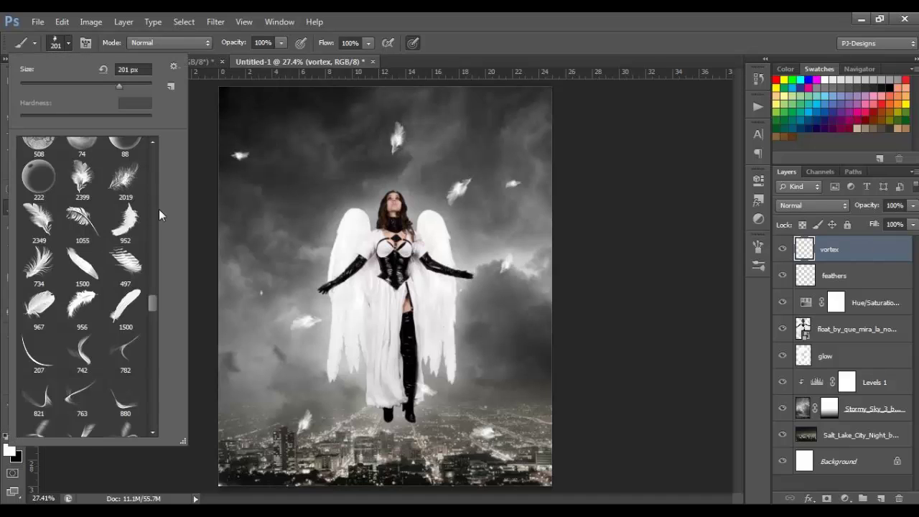
drag(153, 305, 153, 379)
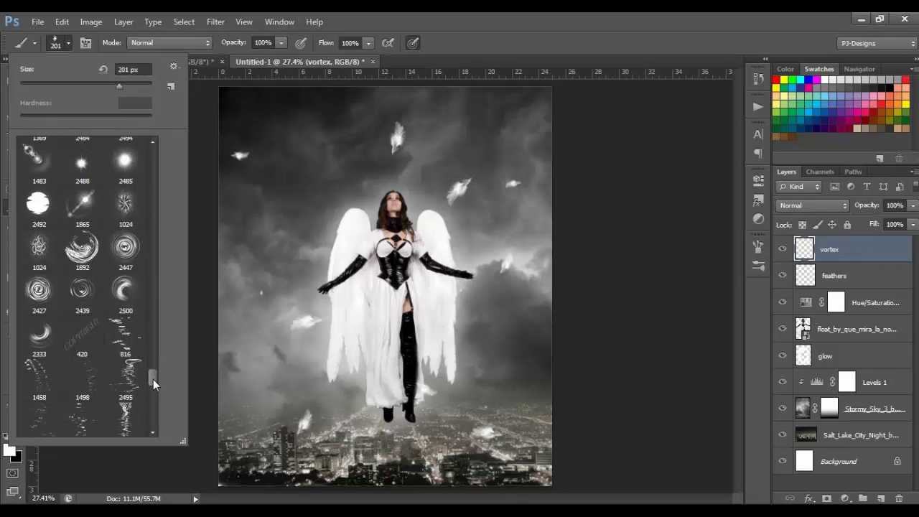
click(128, 259)
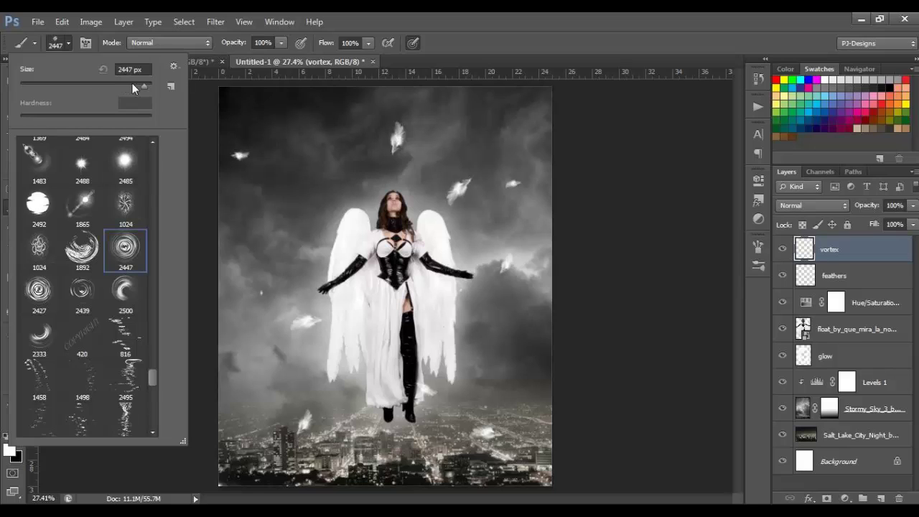
click(68, 46)
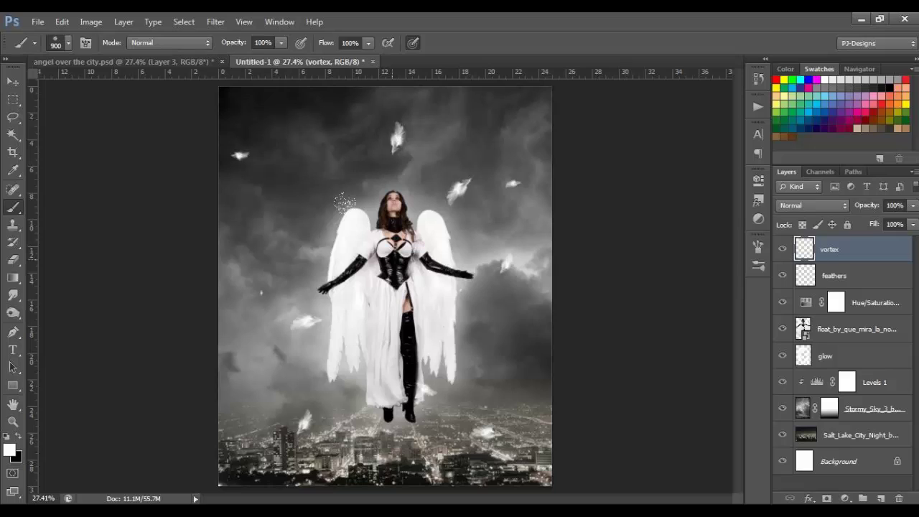
- Enlarge the swirl brush to 1200 px and stamp one white vortex over the middle of the angel
key(bracketright)
key(bracketright)
key(bracketright)
key(bracketright)
click(388, 287)
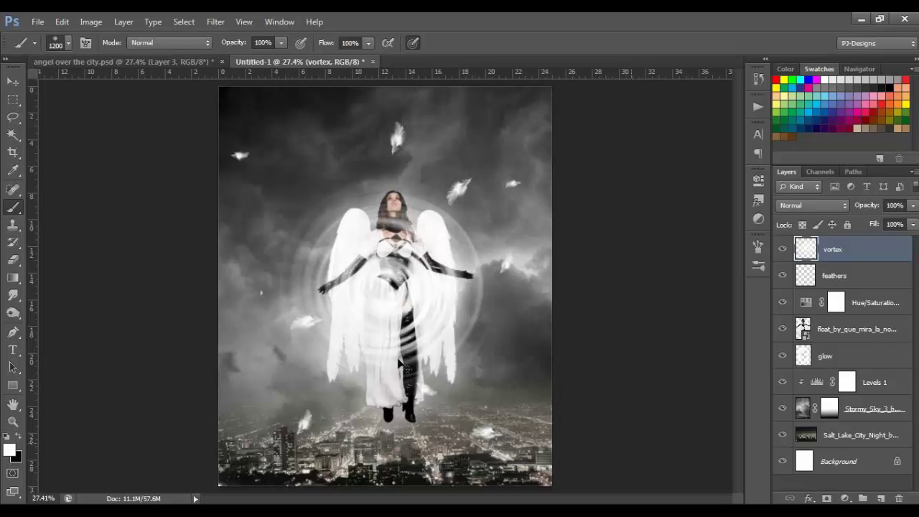
- Transform the vortex into a flat ellipse along the canvas's upper edge, about 154% wide to span the canvas and 17% high
key(ctrl+t)
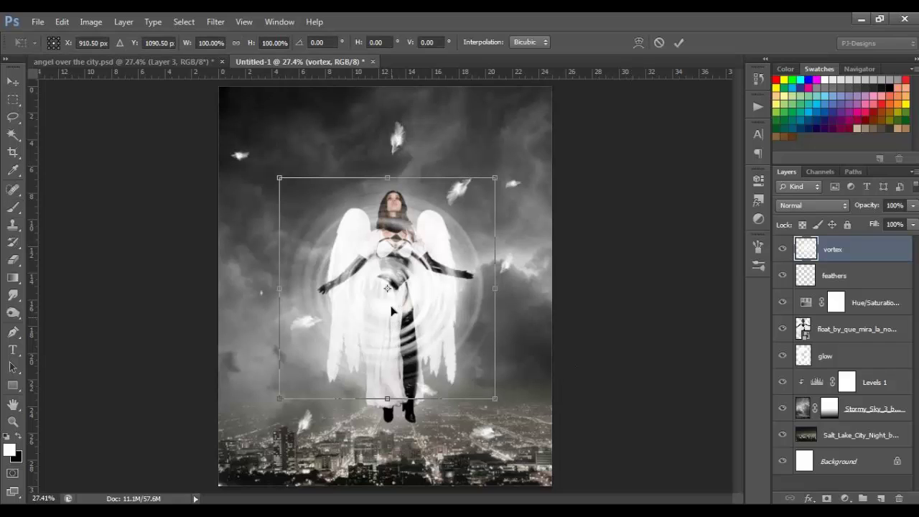
drag(395, 311, 389, 207)
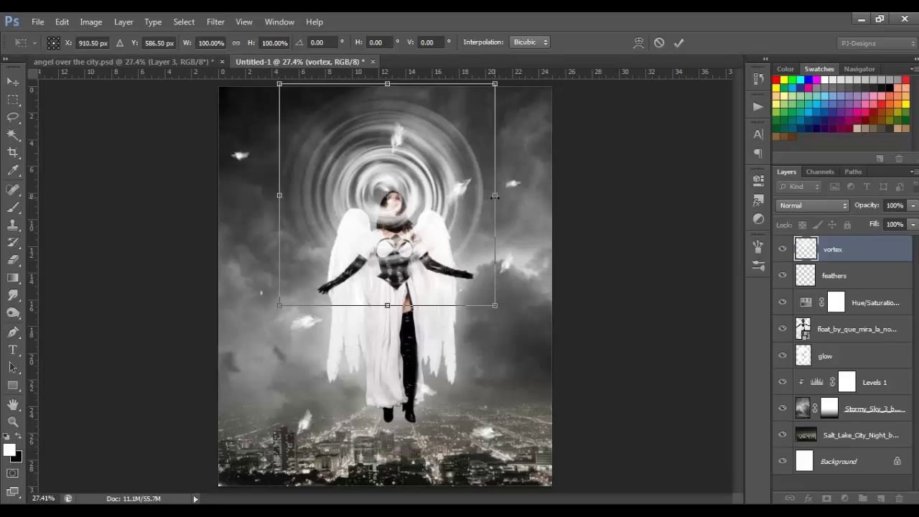
drag(507, 196, 551, 194)
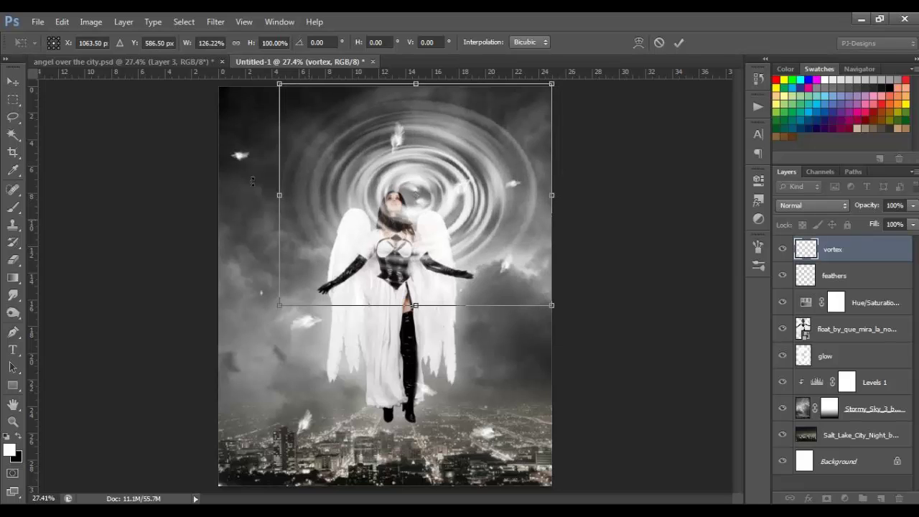
drag(279, 194, 218, 195)
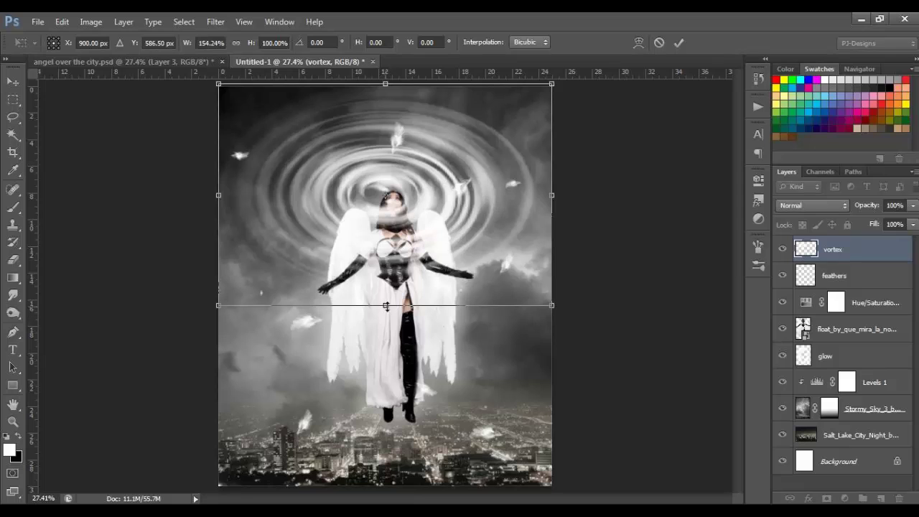
drag(385, 305, 381, 127)
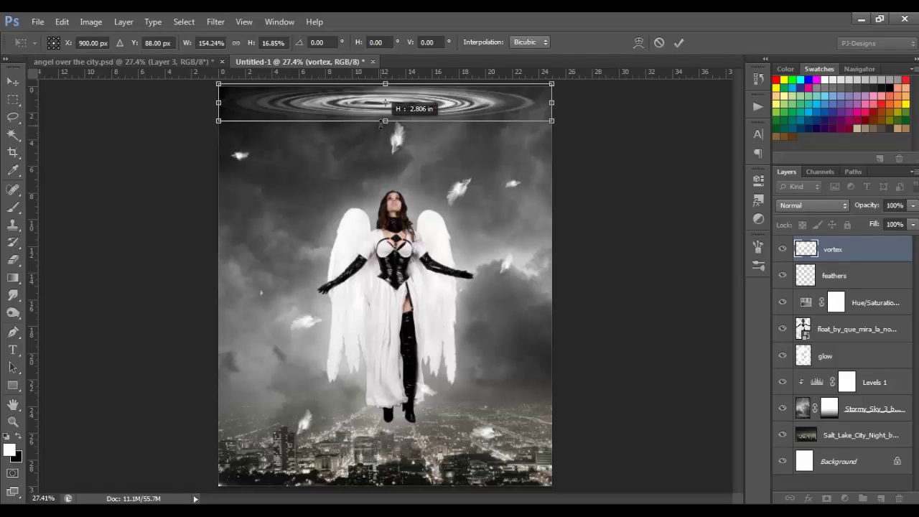
drag(381, 122, 381, 122)
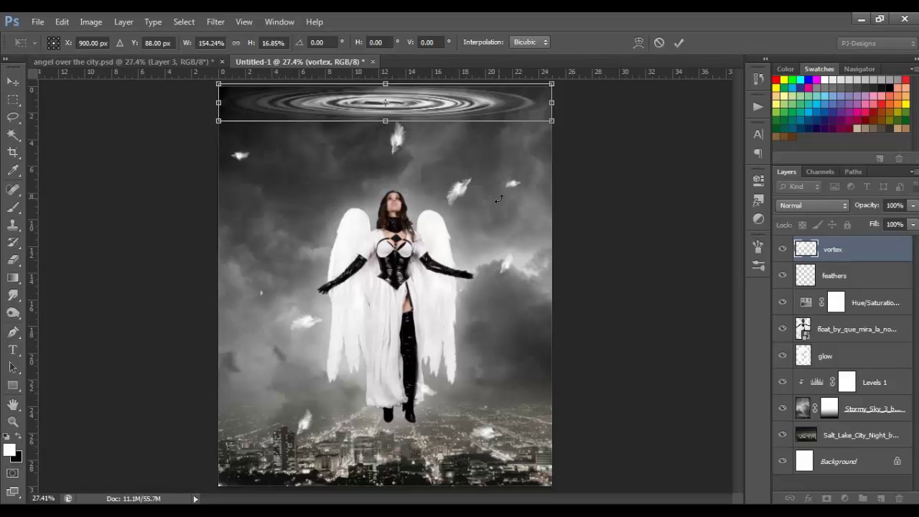
- Apply a perspective transform that widens the vortex's upper edge beyond the canvas sides, and flatten it to about 13.8% height
right_click(485, 103)
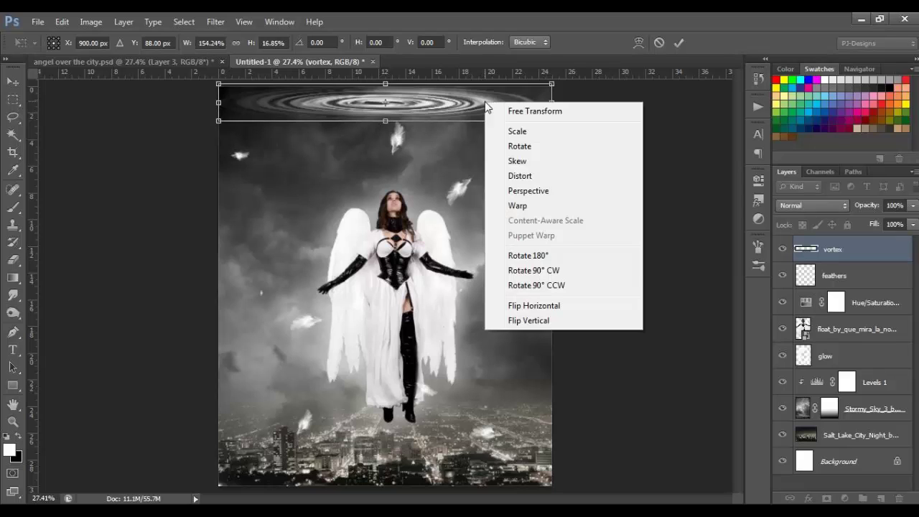
click(529, 190)
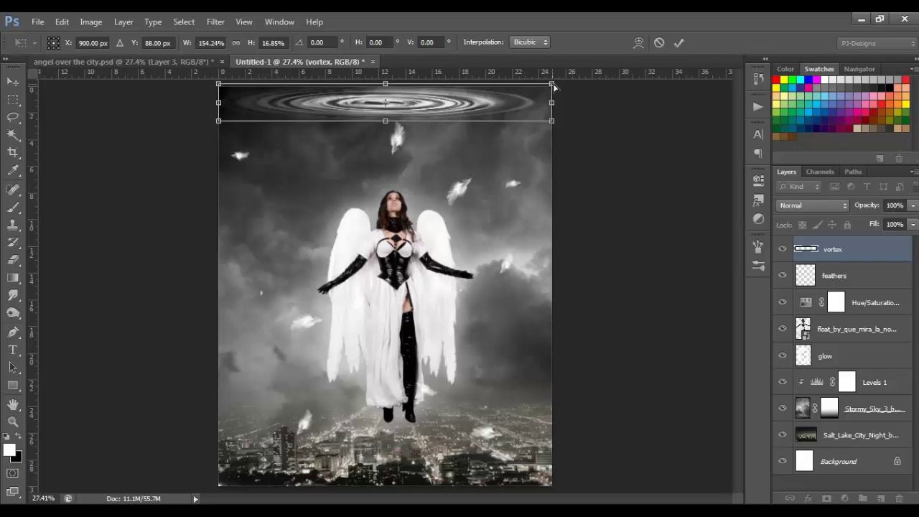
drag(554, 86, 600, 94)
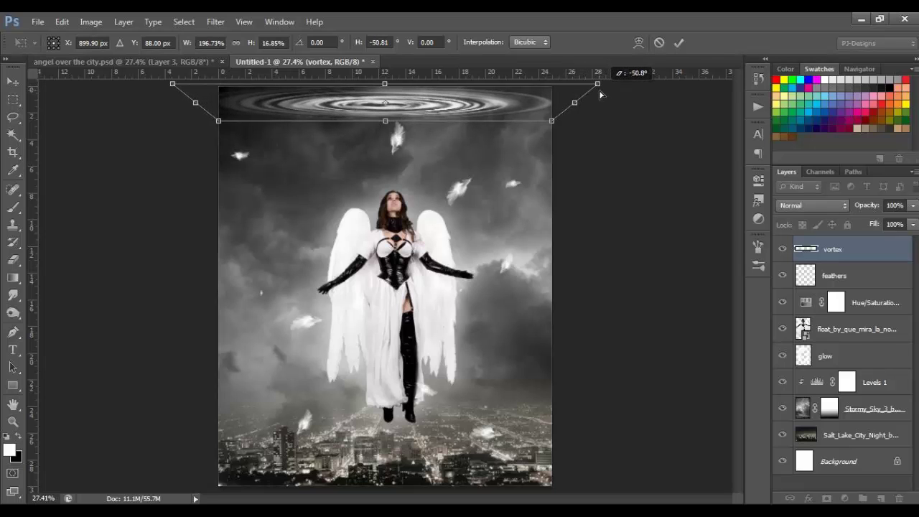
drag(600, 94, 600, 94)
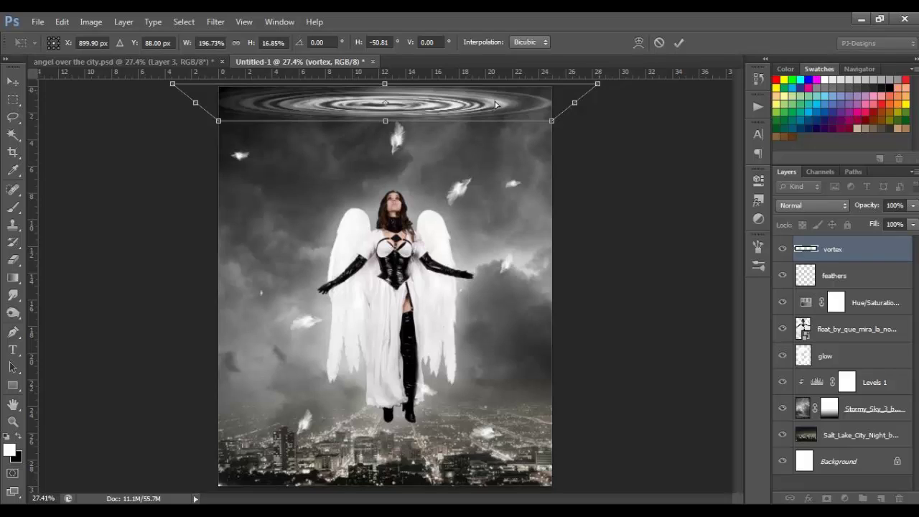
right_click(495, 101)
click(544, 111)
drag(386, 121, 386, 117)
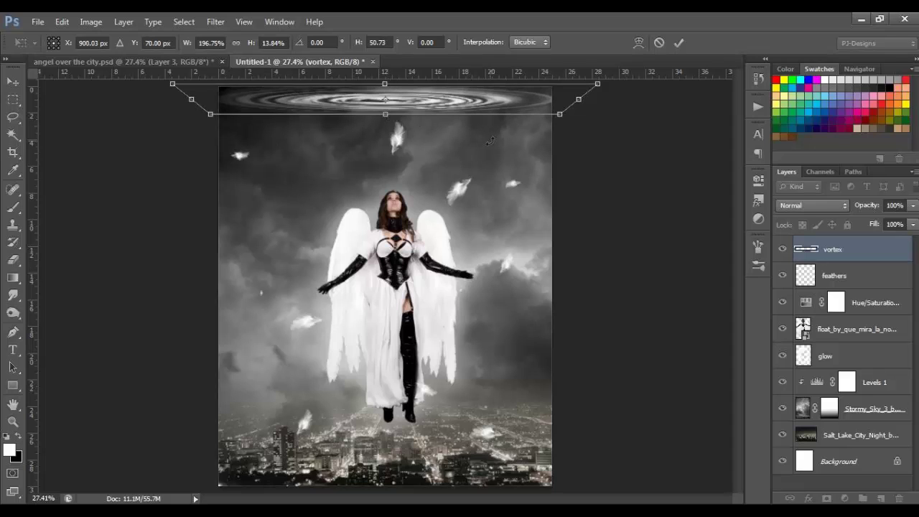
click(678, 43)
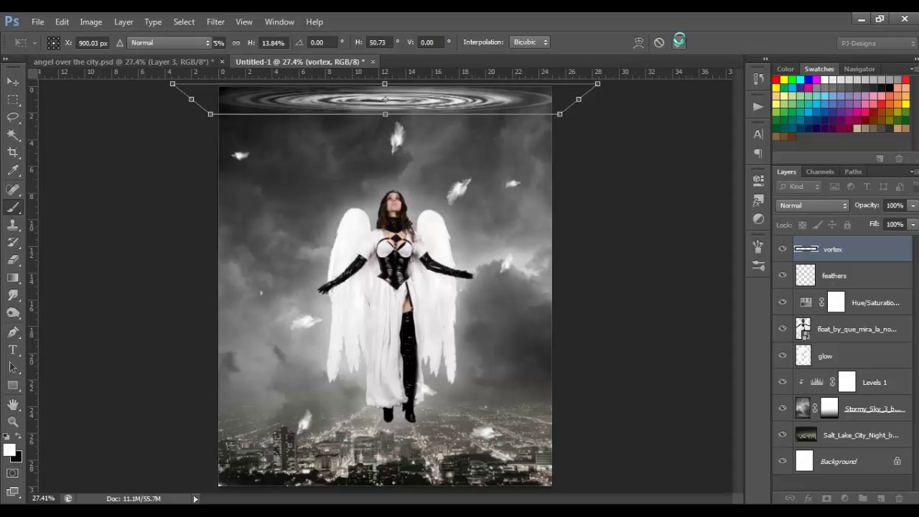
- Apply a Gaussian Blur with a 4-pixel radius to the vortex layer
click(17, 81)
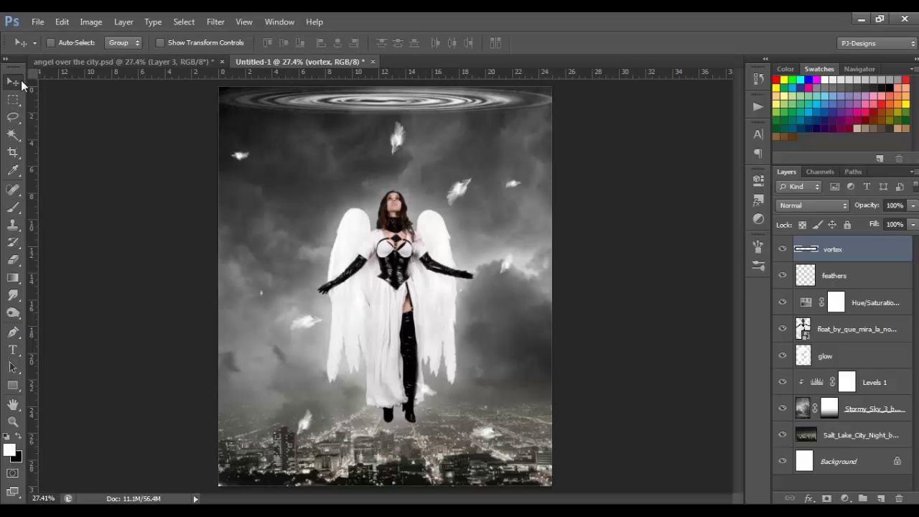
click(215, 23)
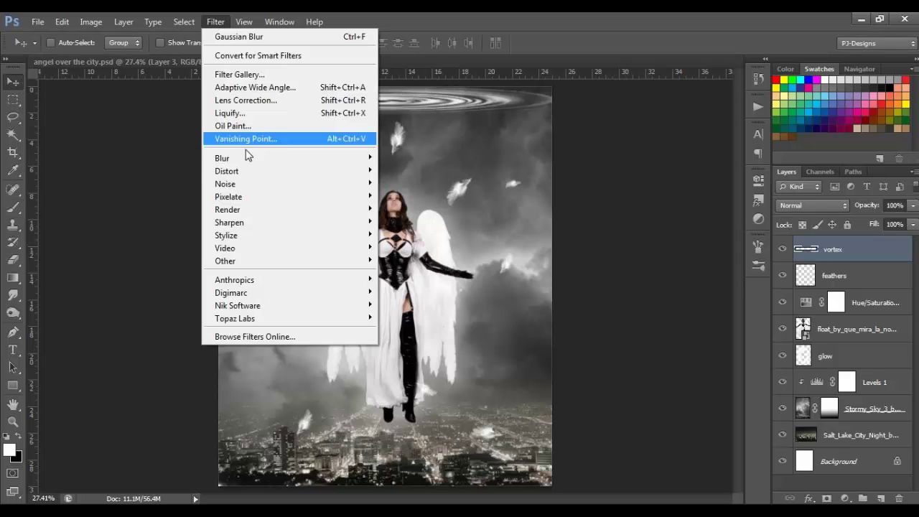
mouse_move(248, 169)
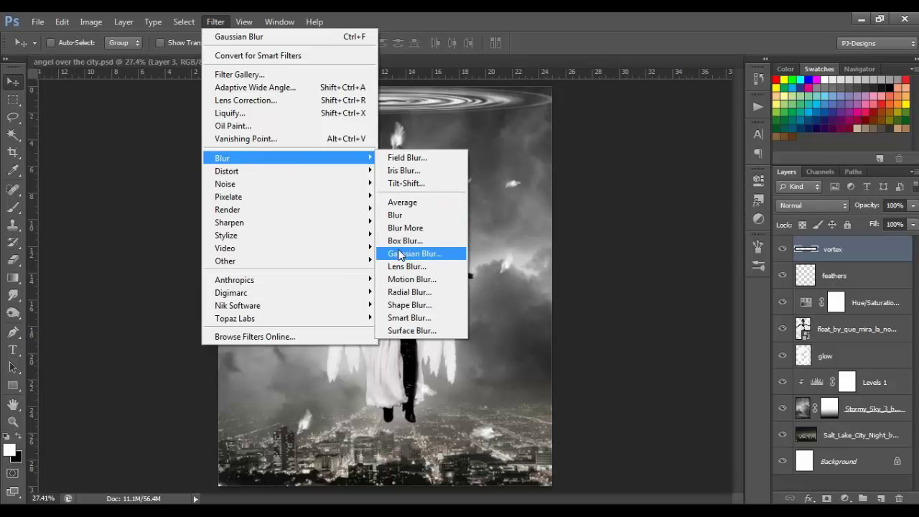
click(415, 252)
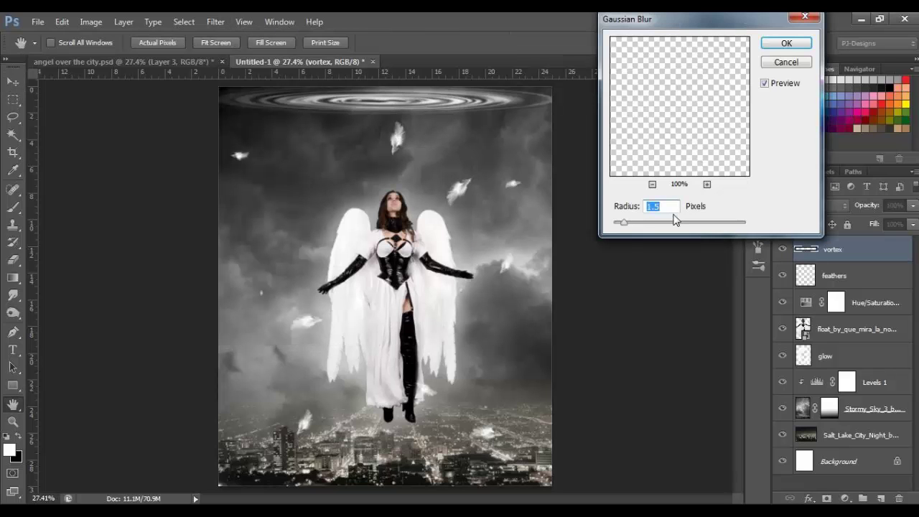
text(4)
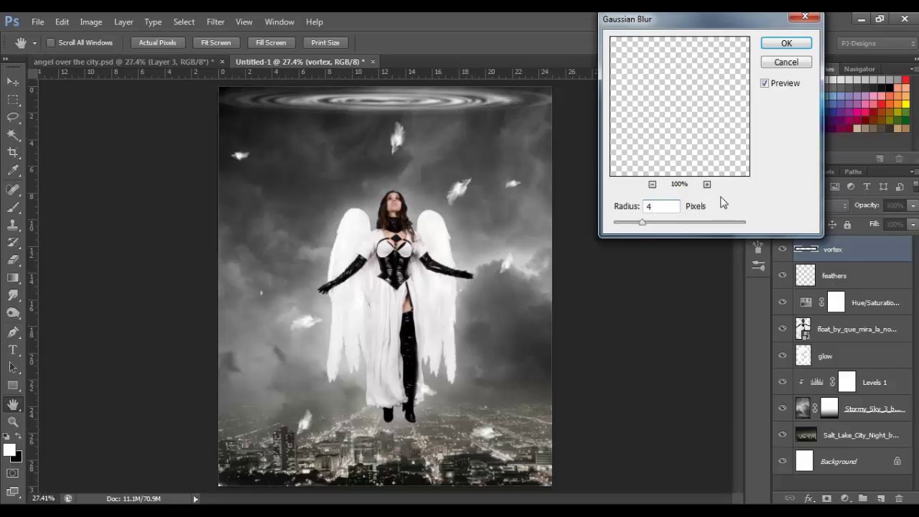
click(784, 45)
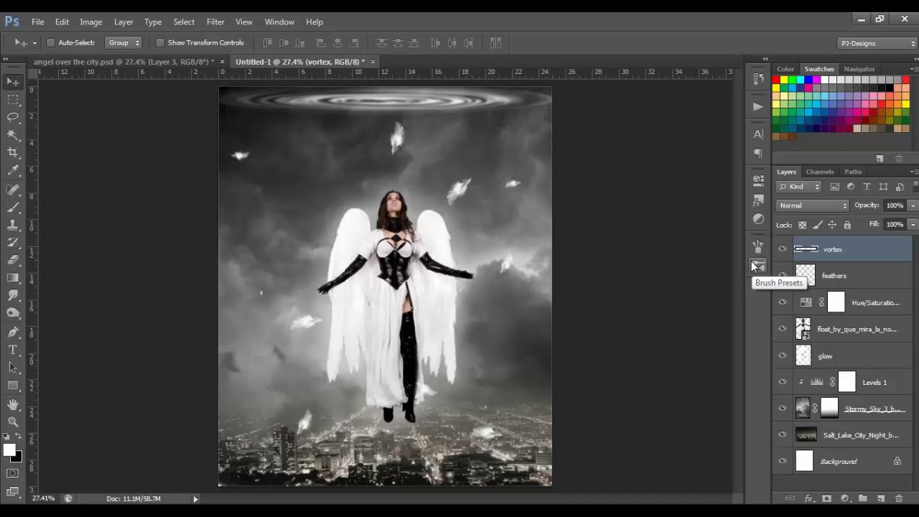
- Duplicate the vortex layer and apply a Motion Blur to the copy at a -90° angle with a 120-pixel distance
key(ctrl+j)
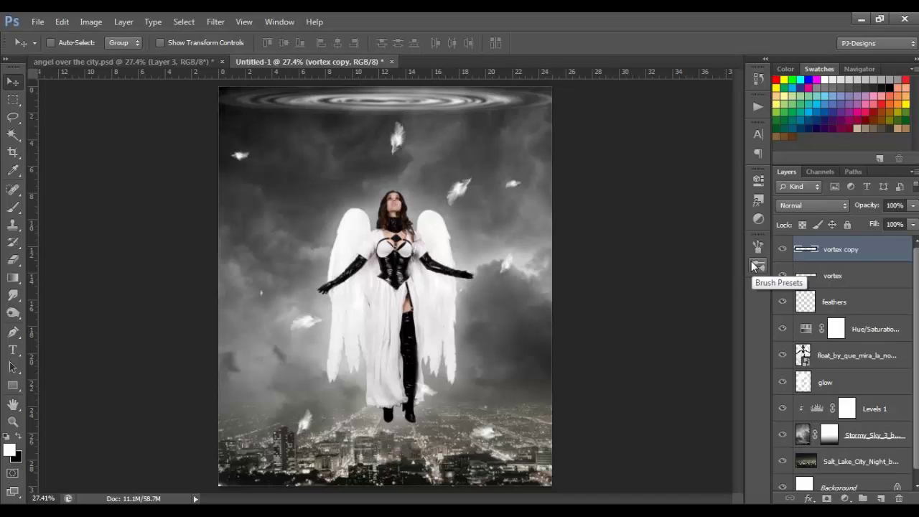
click(215, 21)
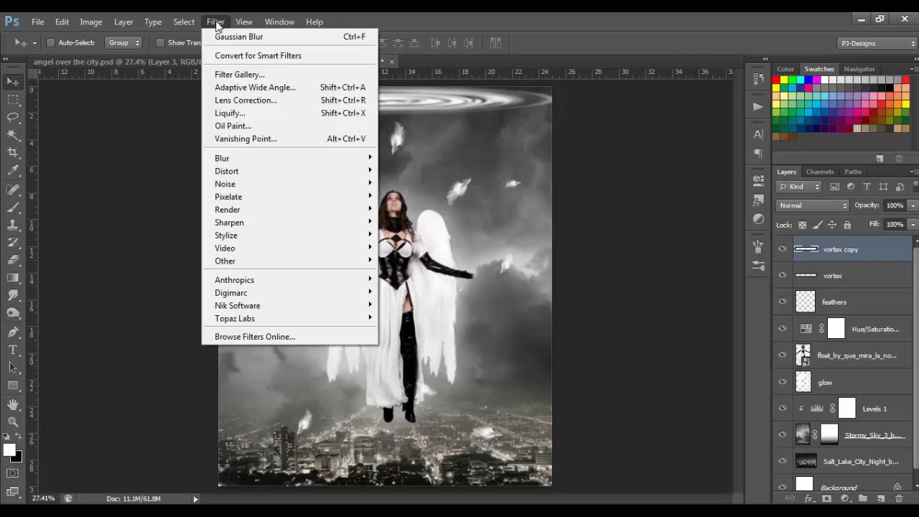
mouse_move(240, 171)
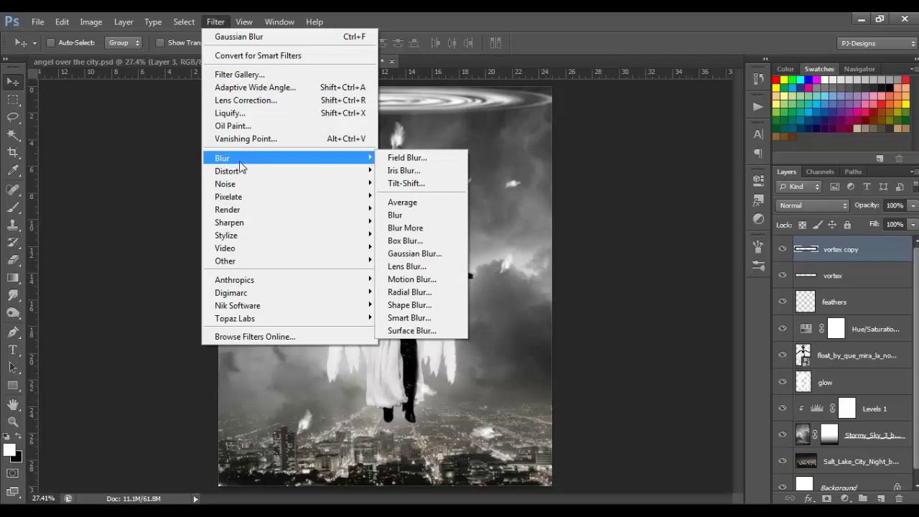
click(406, 275)
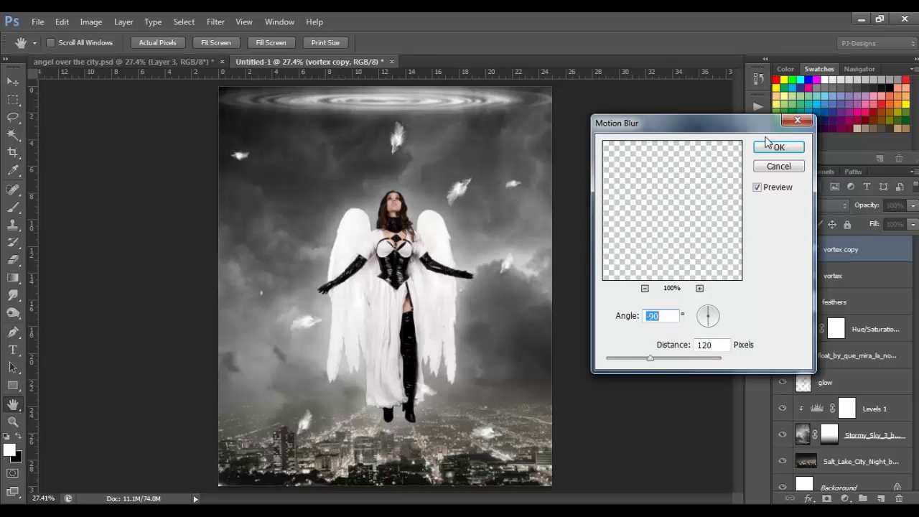
text(40)
key(Return)
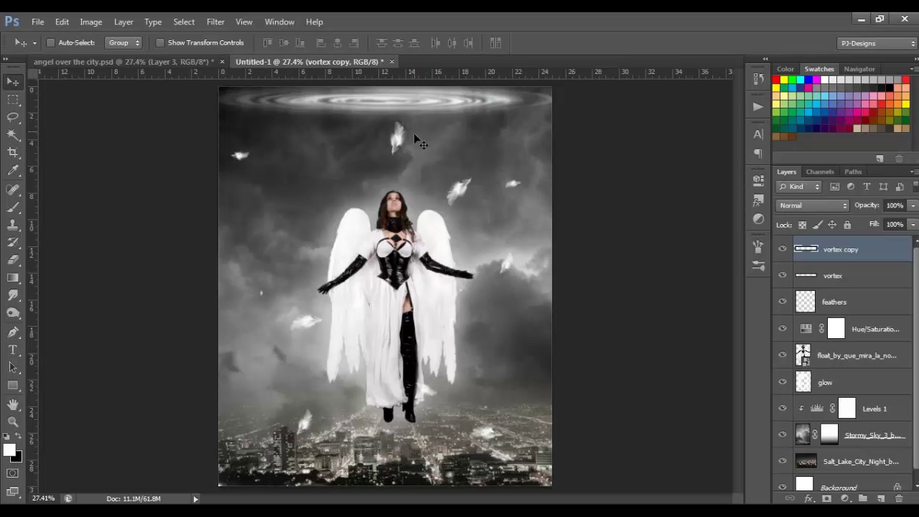
- Move the motion-blurred vortex copy just below the rings and stretch it taller to form vertical light streaks
drag(413, 132, 414, 152)
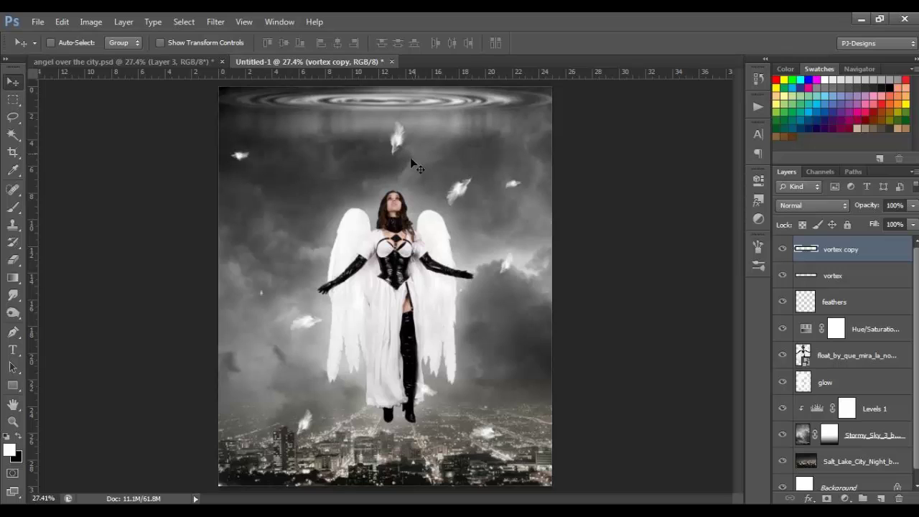
key(ctrl+t)
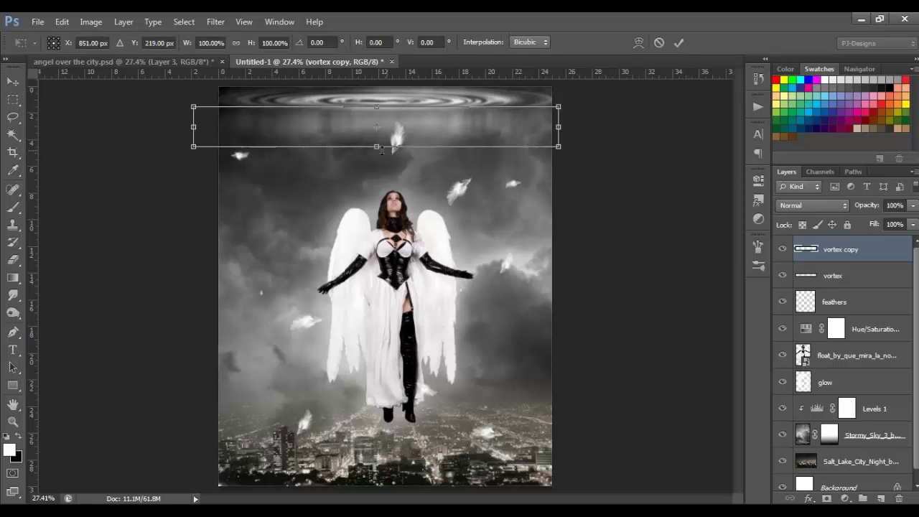
mouse_move(376, 146)
mouse_down()
mouse_move(377, 177)
mouse_move(386, 148)
mouse_up()
click(679, 43)
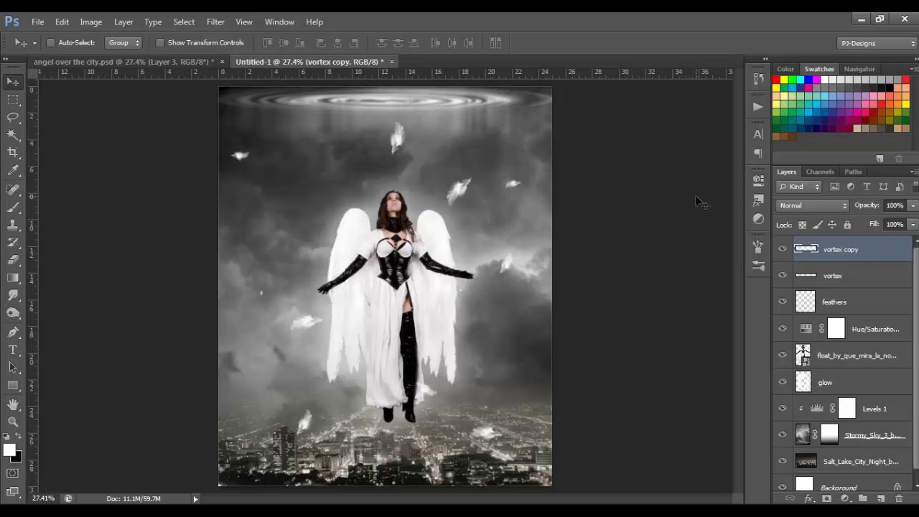
- Duplicate the streak layer, move the duplicate down towards the angel's head and stretch it to about 167% height
key(ctrl+j)
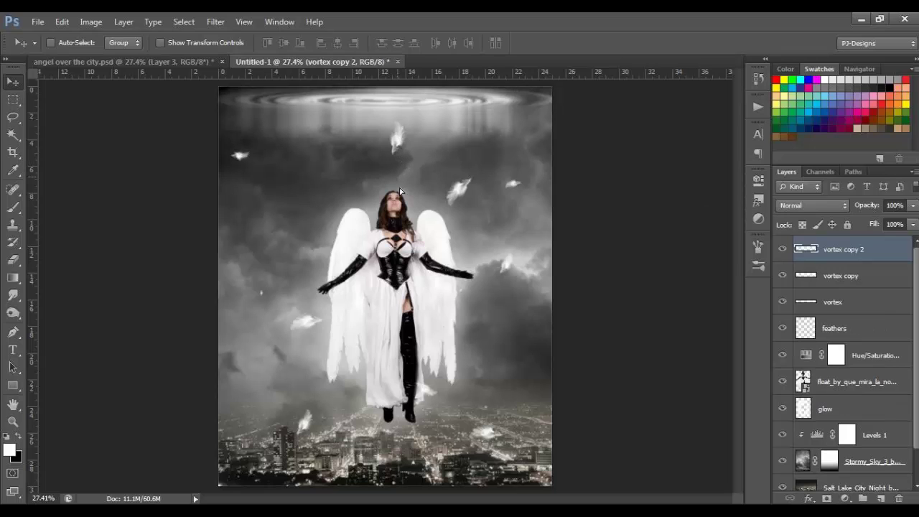
drag(400, 190, 402, 204)
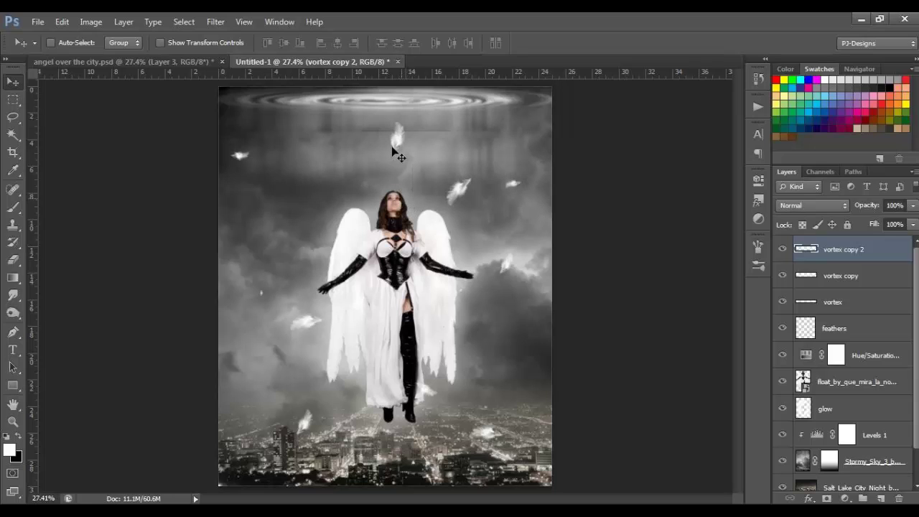
key(ctrl+t)
drag(383, 132, 382, 122)
drag(382, 197, 384, 231)
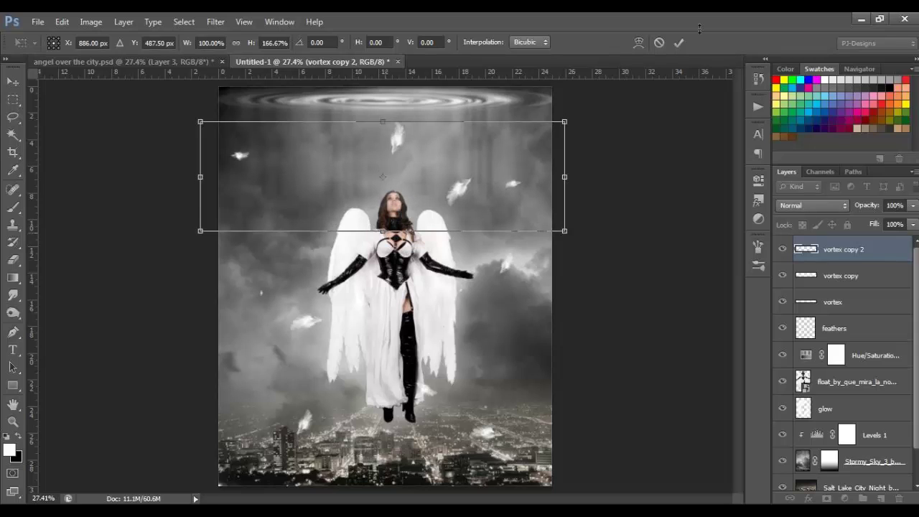
click(678, 43)
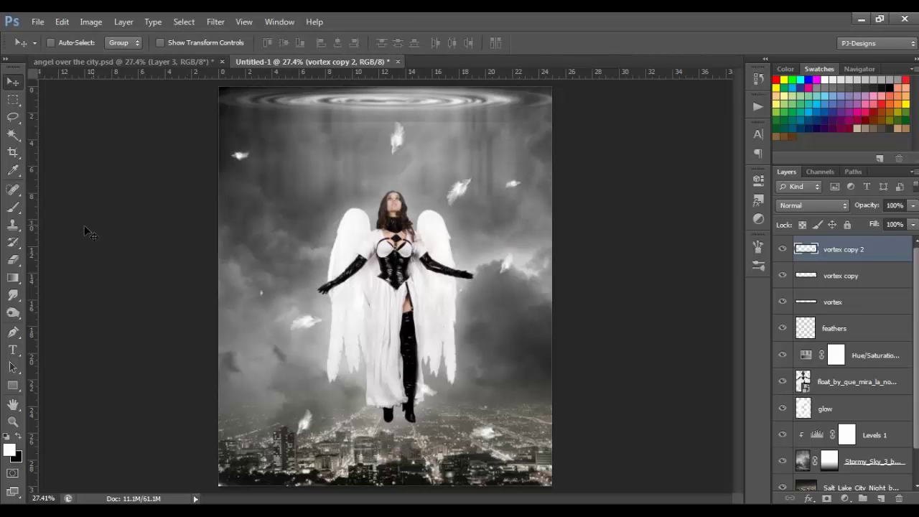
- Soften the upper seam of the vortex copy 2 streaks with a 300 px eraser at 66% opacity
click(14, 262)
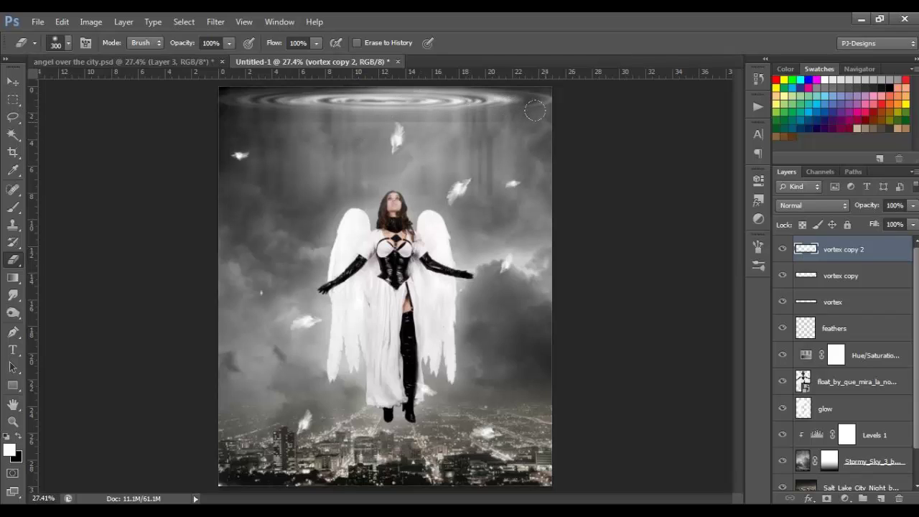
key(6)
key(6)
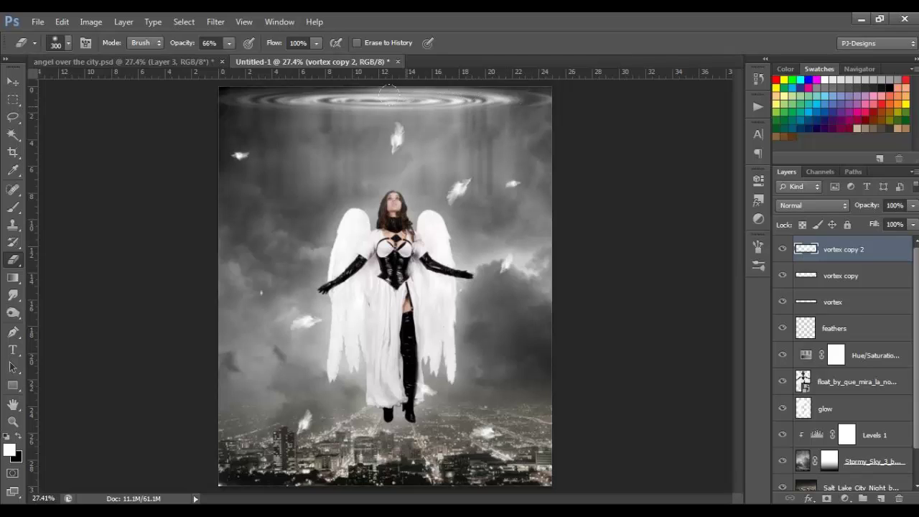
click(13, 82)
click(367, 176)
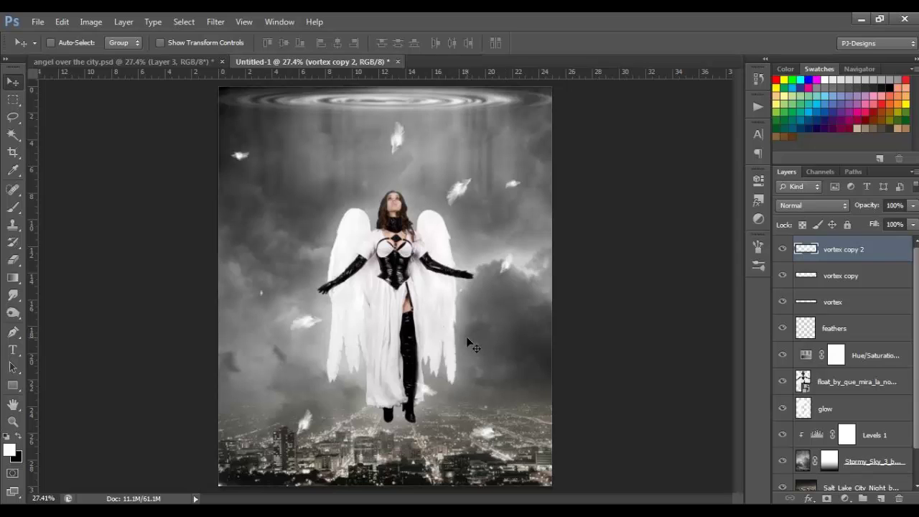
- Place the purple_color_flow-wide image from the tutorial folder above the vortex layers and stretch it vertically to about 179% to cover the canvas
key(alt+Tab)
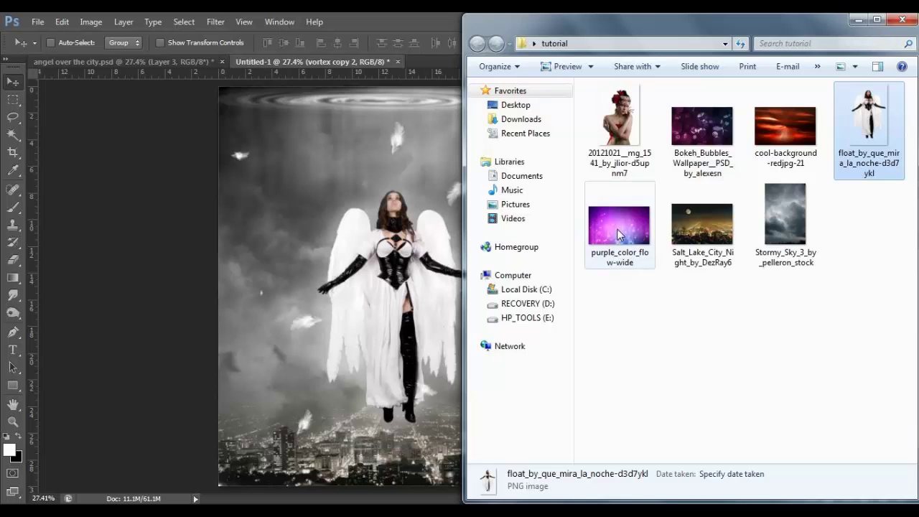
drag(616, 228, 383, 314)
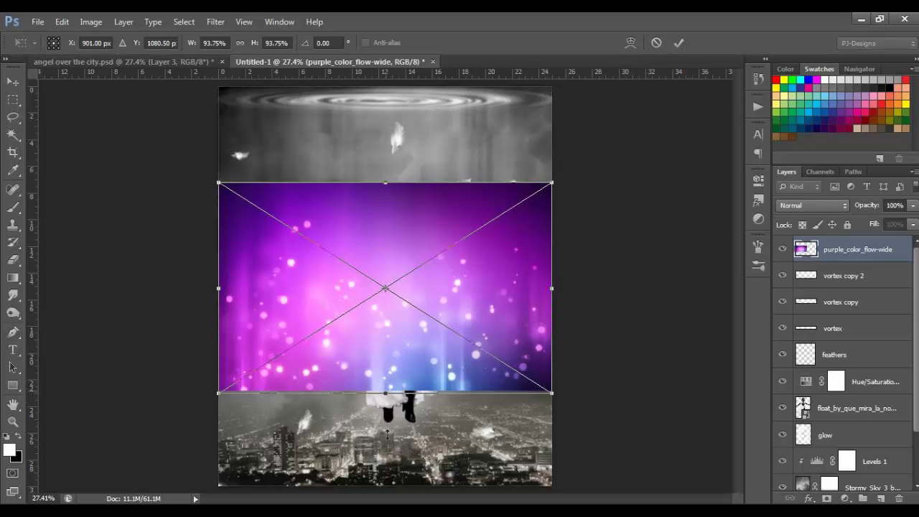
drag(386, 391, 386, 486)
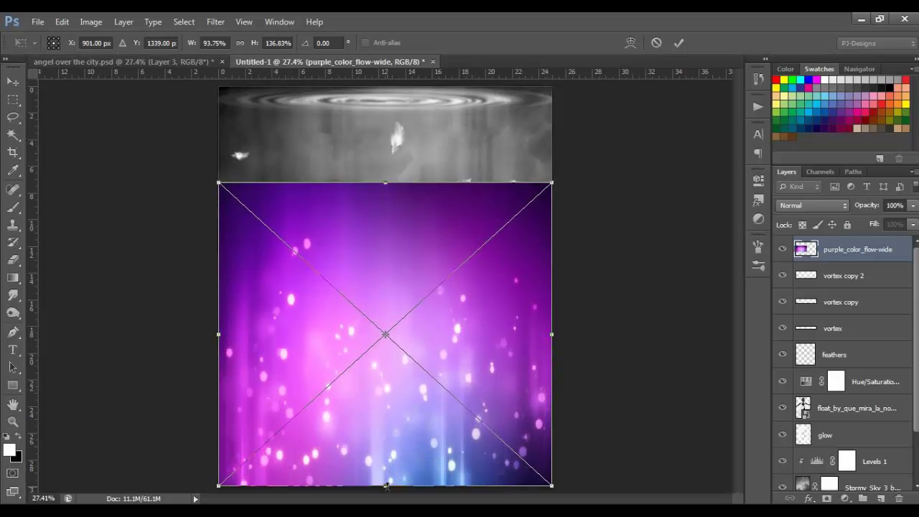
drag(385, 182, 386, 88)
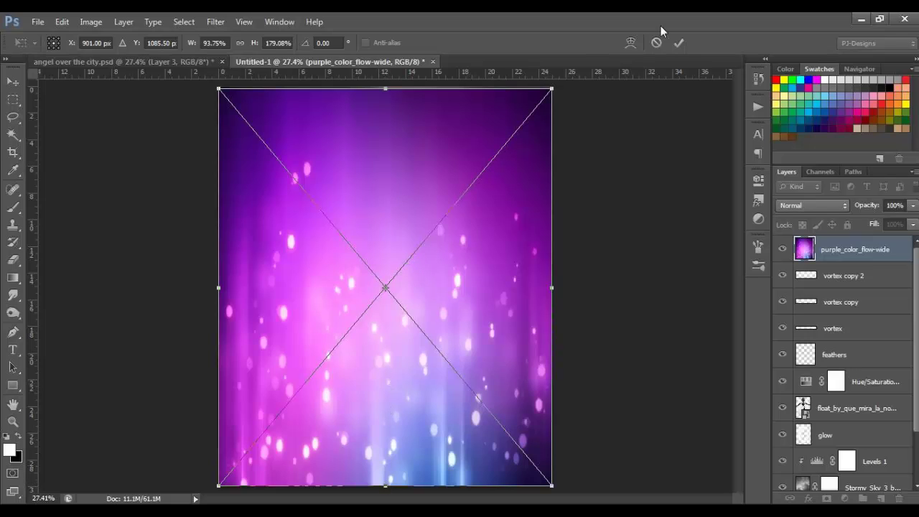
click(677, 43)
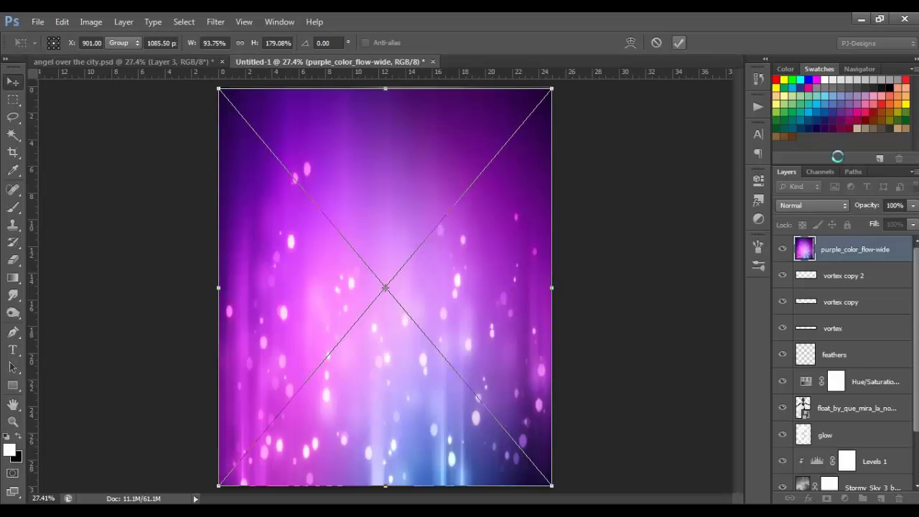
- Set the purple_color_flow-wide layer to Overlay blending at 50% opacity
click(841, 206)
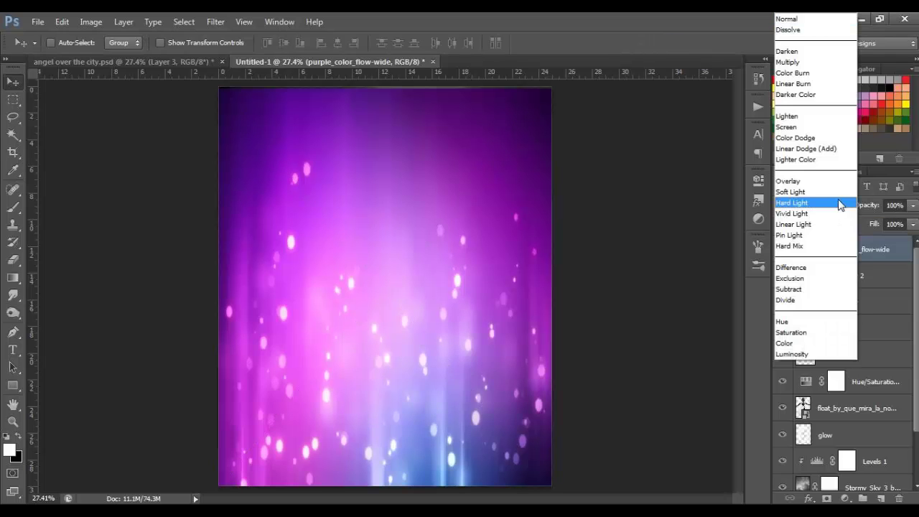
click(836, 183)
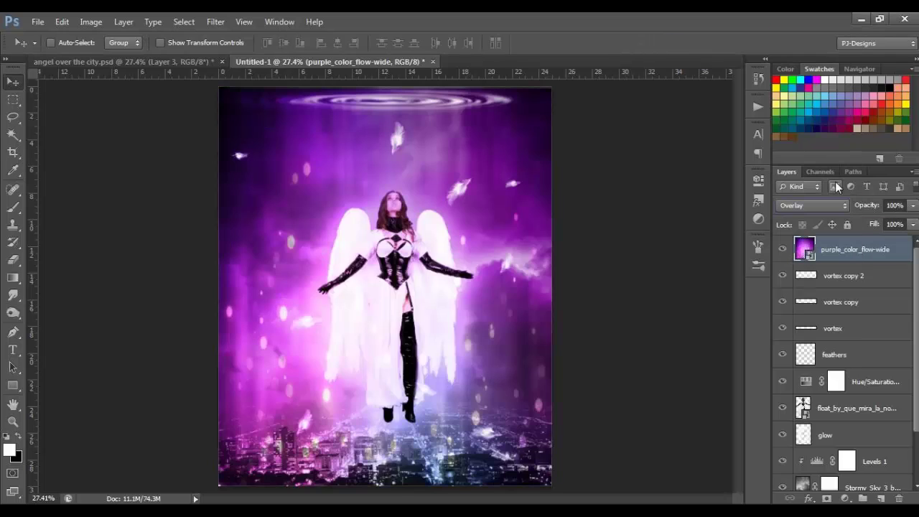
click(913, 205)
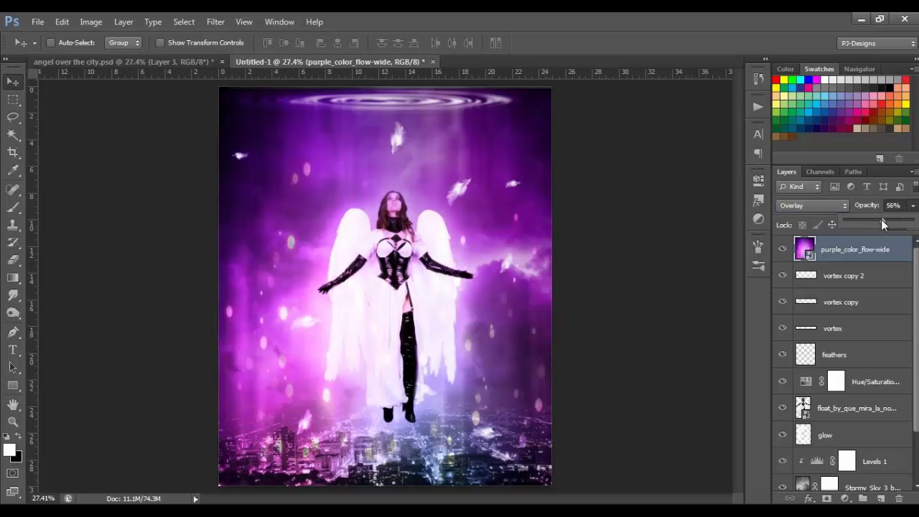
drag(880, 222, 879, 221)
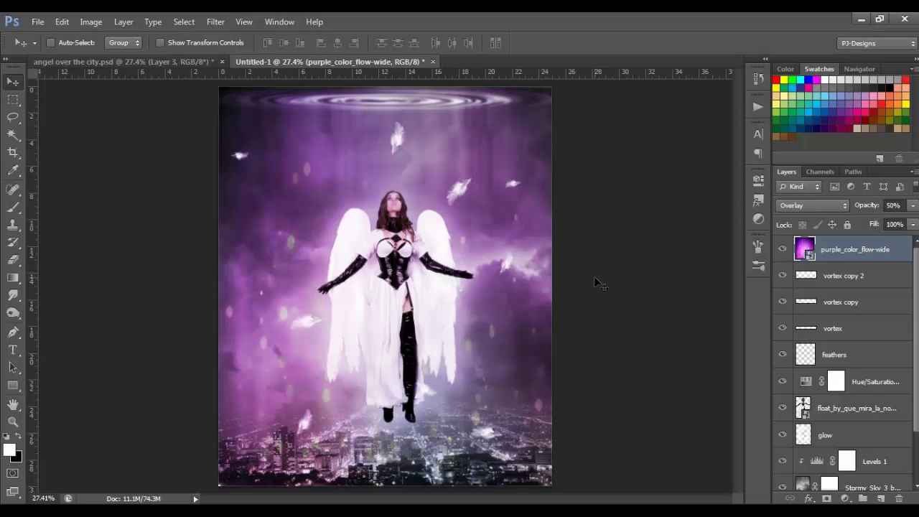
- Add a Gradient Map adjustment layer above the purple image, starting from the Violet, Green, Orange preset
click(844, 499)
click(843, 488)
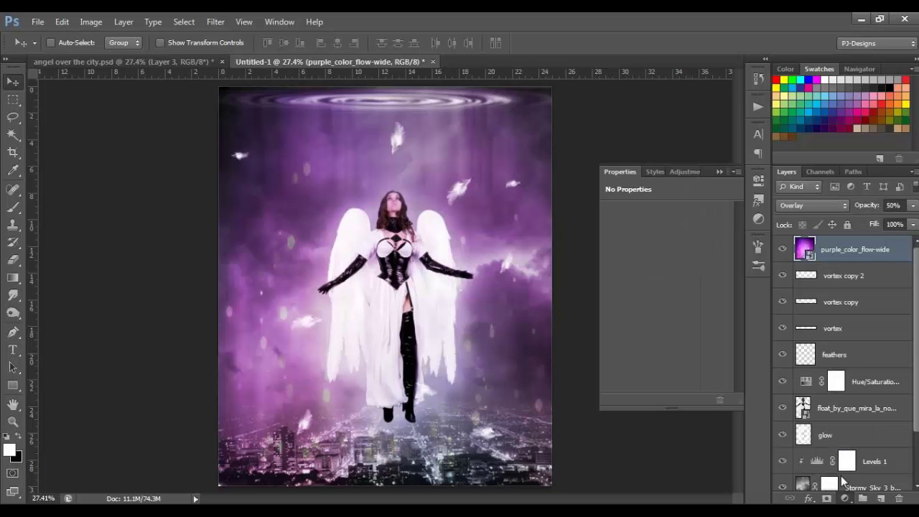
click(660, 219)
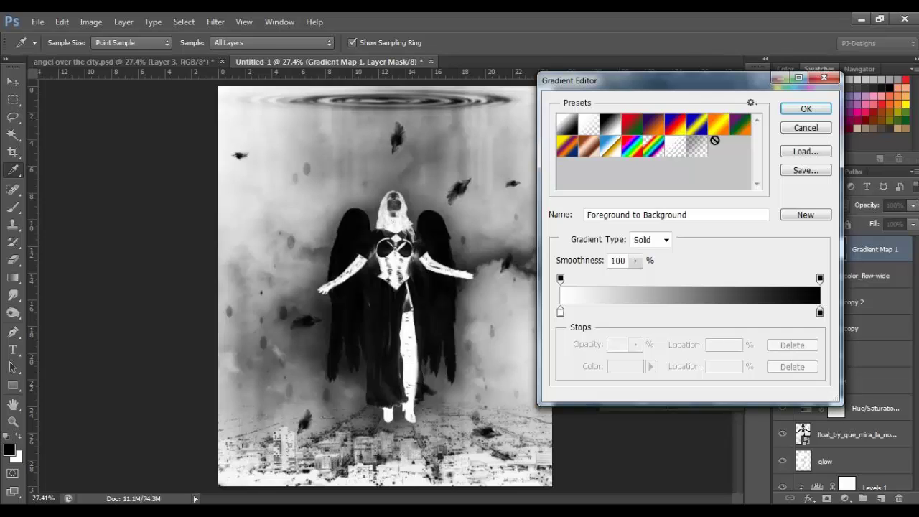
click(740, 128)
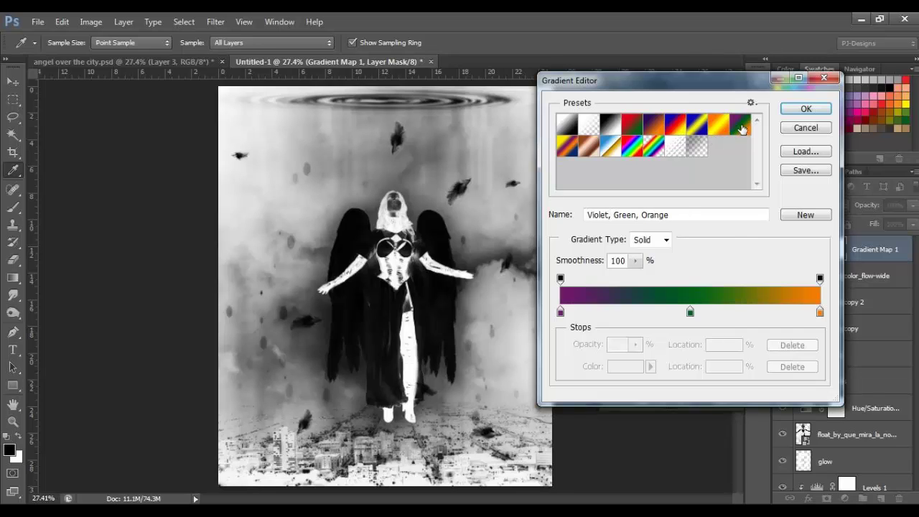
- Change the gradient's violet starting stop to colour #851196
click(561, 312)
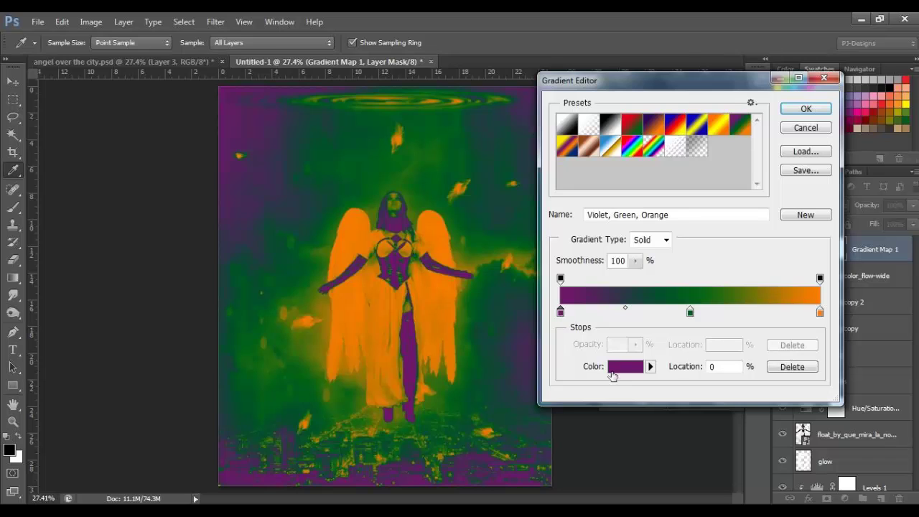
click(613, 371)
click(826, 240)
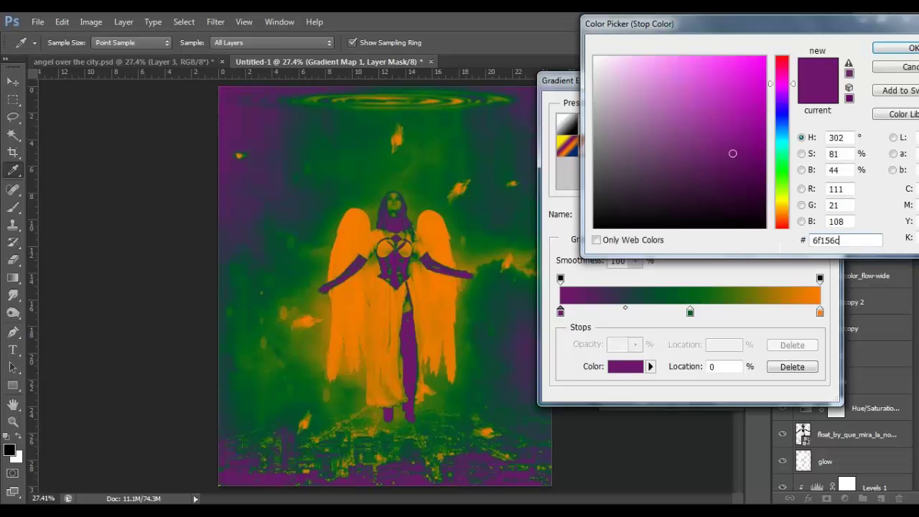
text(851196)
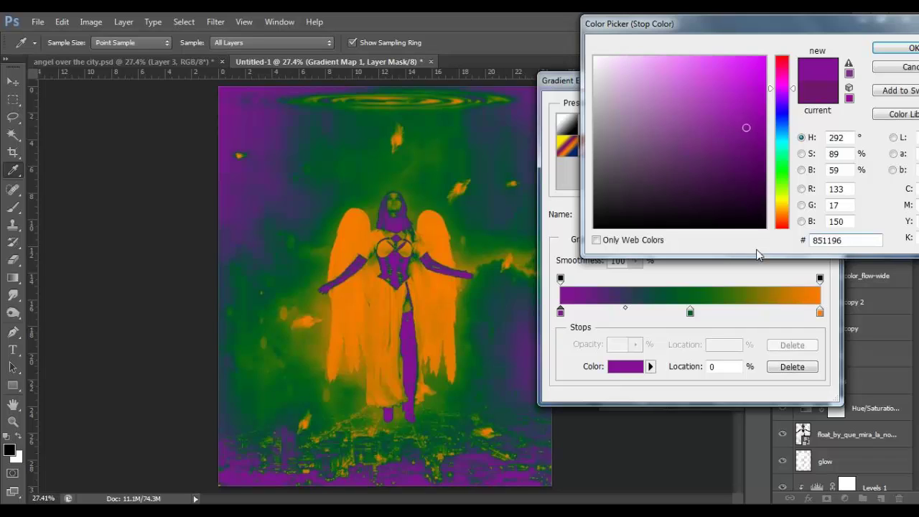
click(903, 49)
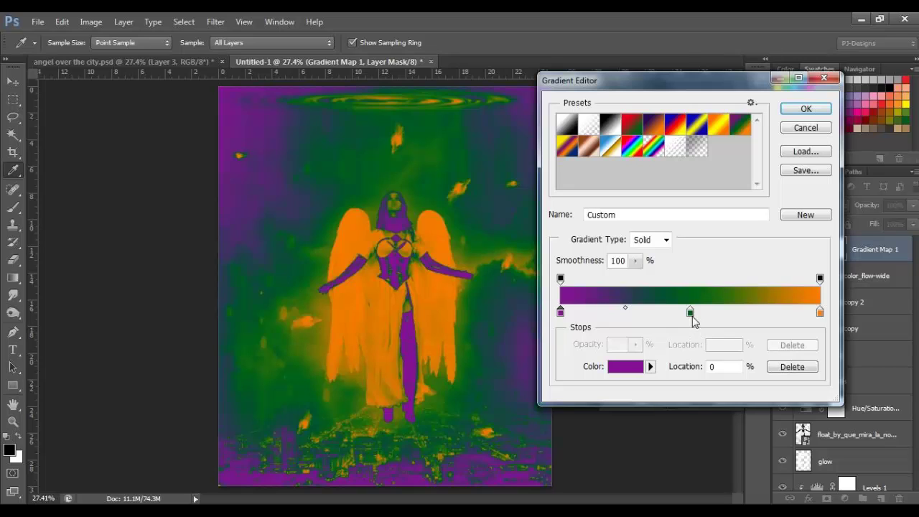
- Change the gradient's green middle stop to colour #2f1466
click(690, 312)
click(636, 366)
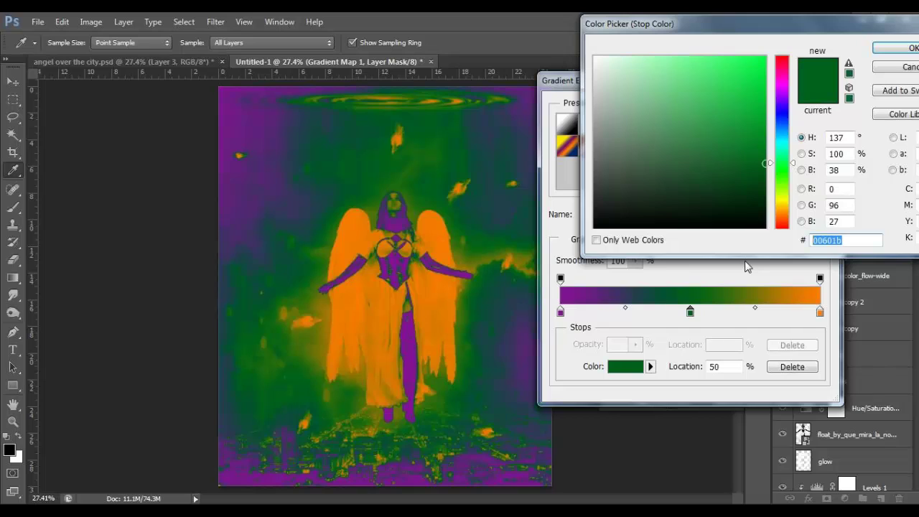
text(2f1466)
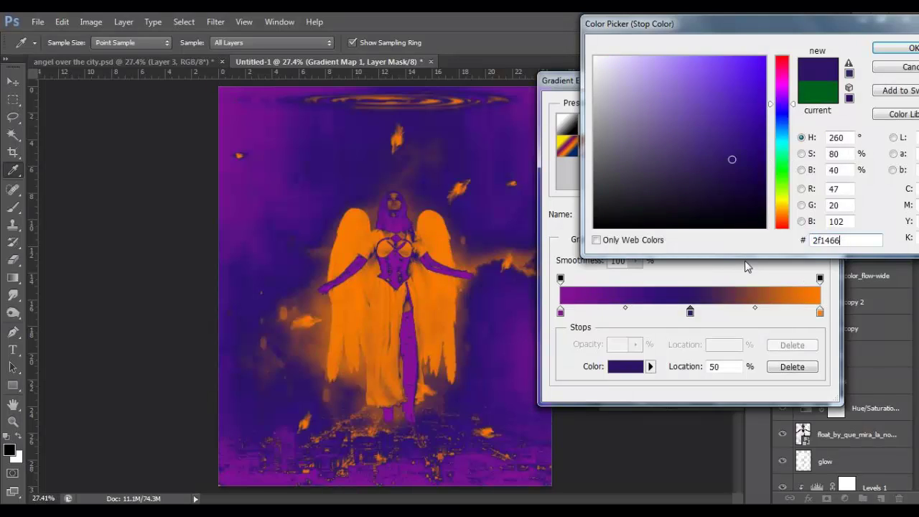
click(902, 50)
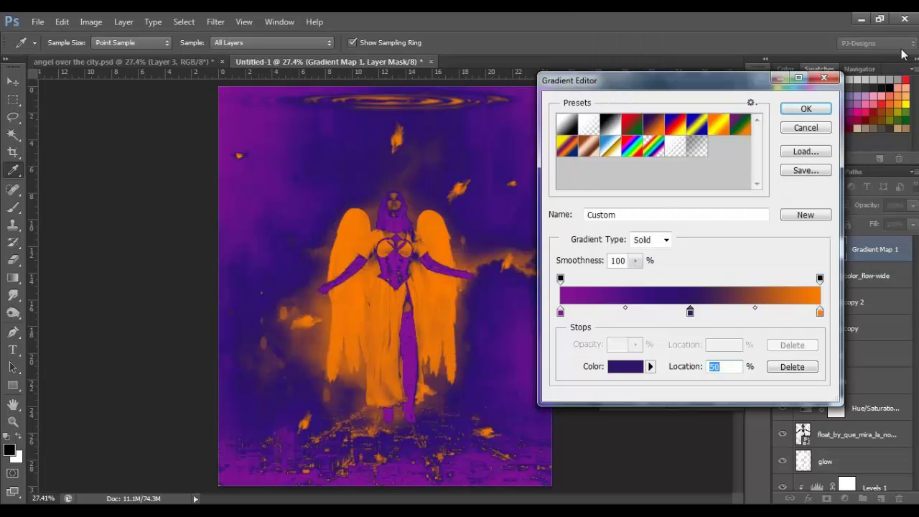
- Change the gradient's orange end stop to colour #173f91 and accept the edited gradient
click(820, 313)
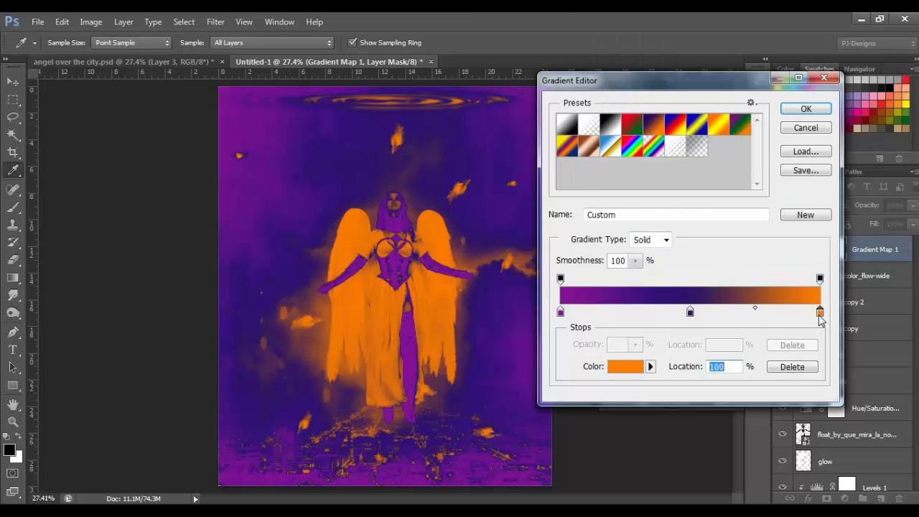
click(626, 369)
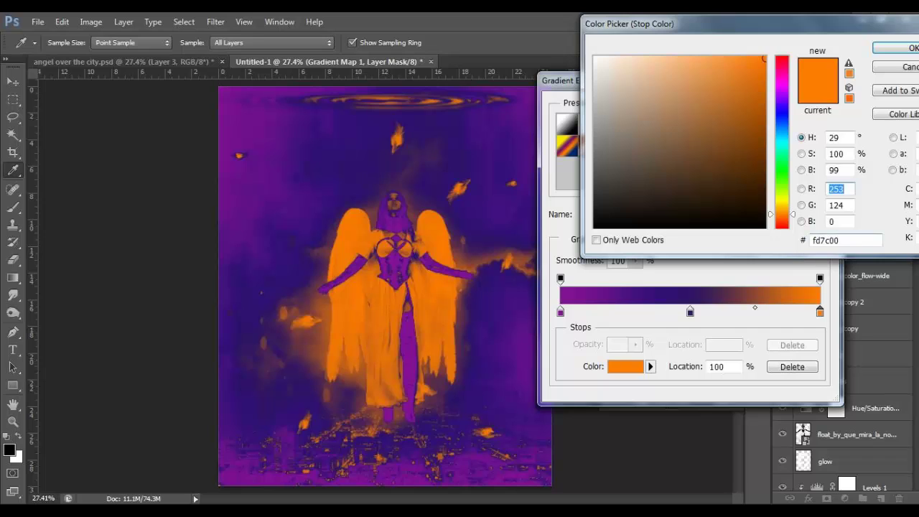
click(826, 241)
text(173f91)
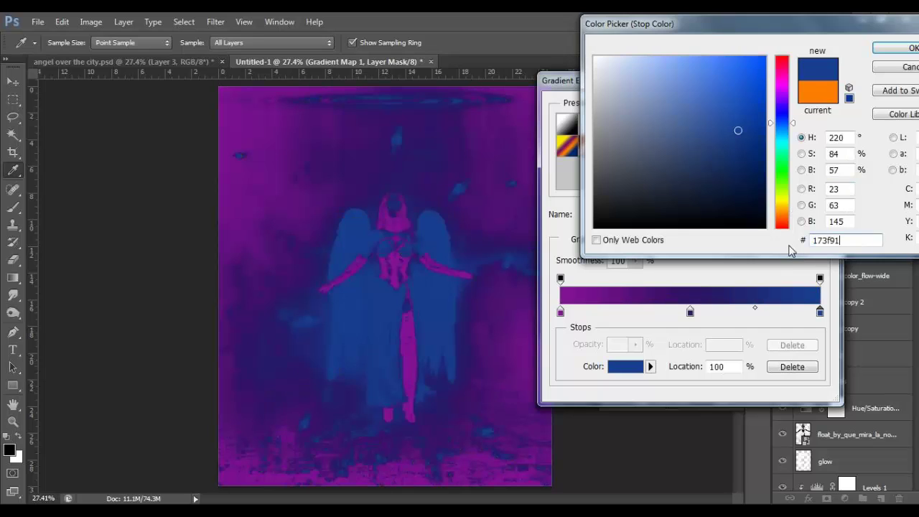
click(908, 46)
click(908, 46)
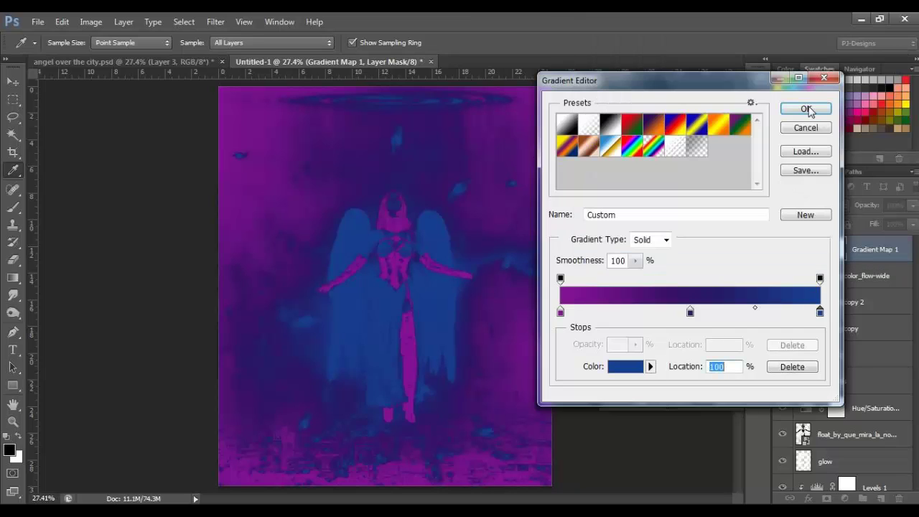
click(806, 109)
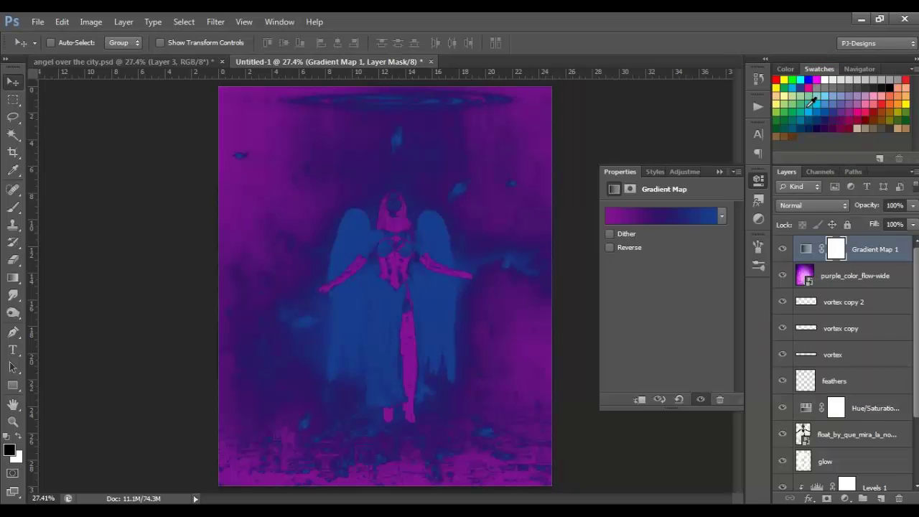
- Set the Gradient Map 1 layer to Soft Light blending at about 52% opacity
click(719, 170)
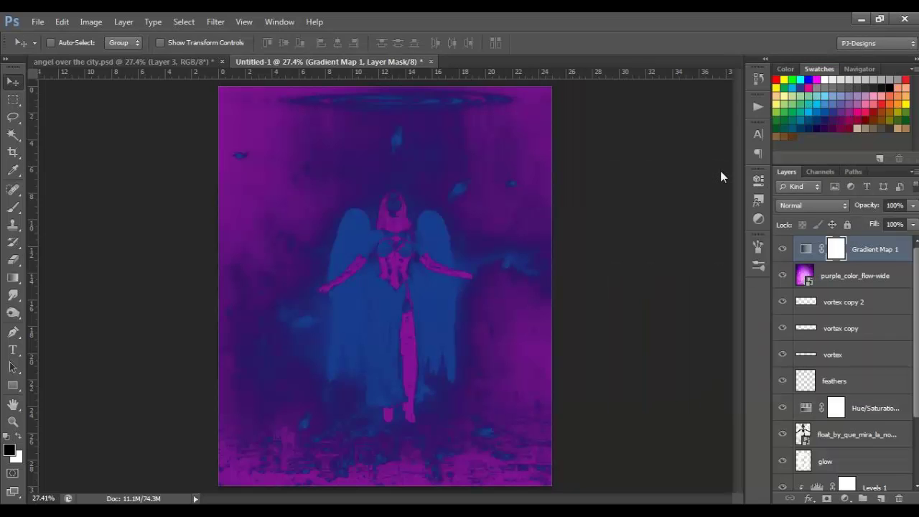
click(831, 206)
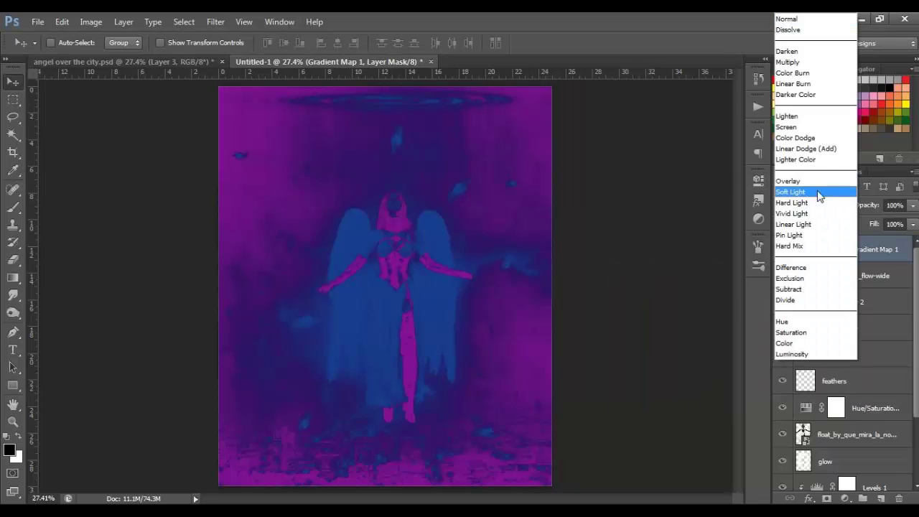
click(817, 192)
click(912, 205)
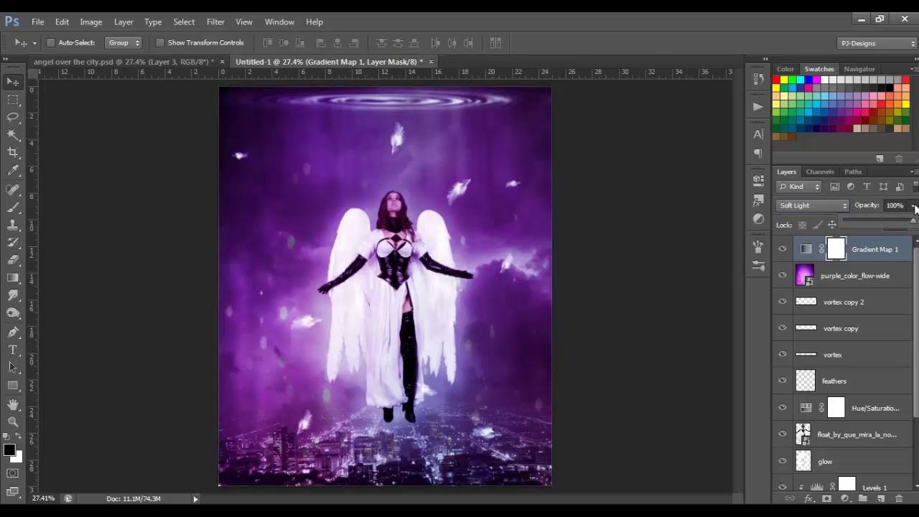
drag(910, 223, 880, 223)
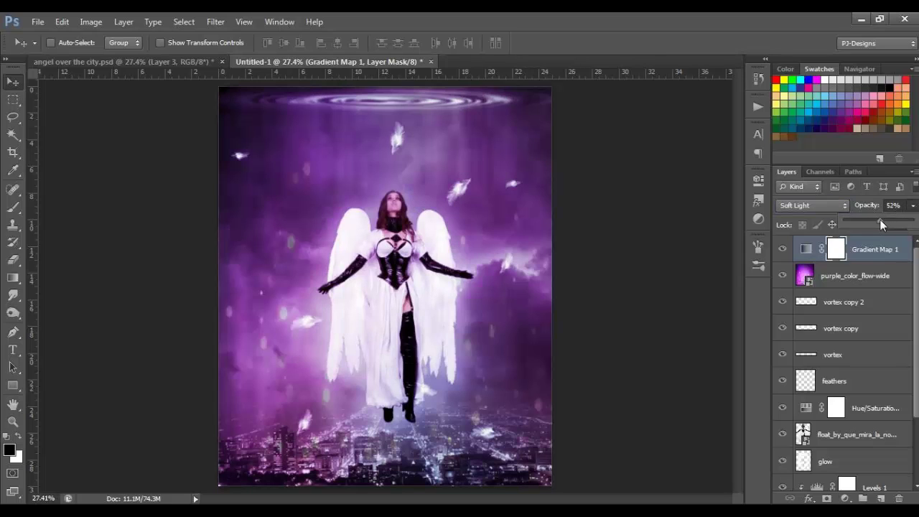
click(656, 361)
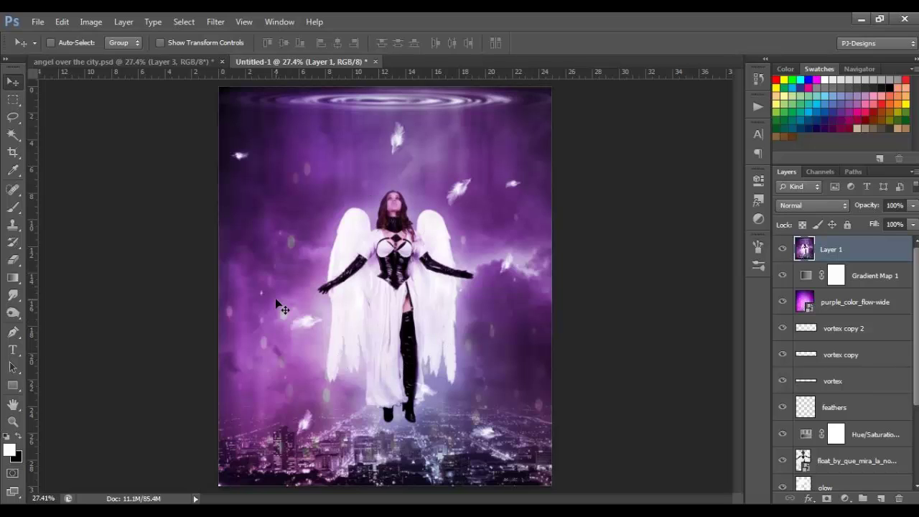
- Apply a Variations adjustment to the merged Layer 1, adding More Blue once to the midtones
click(94, 22)
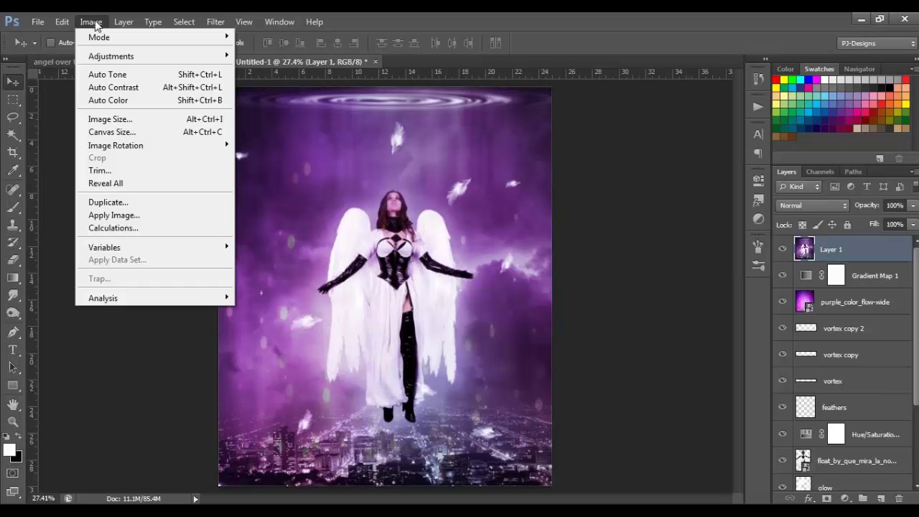
mouse_move(117, 54)
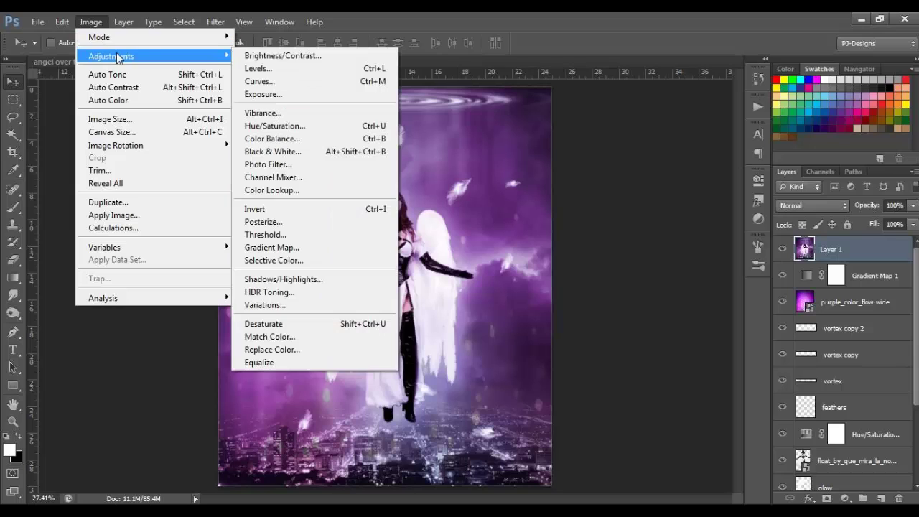
click(335, 304)
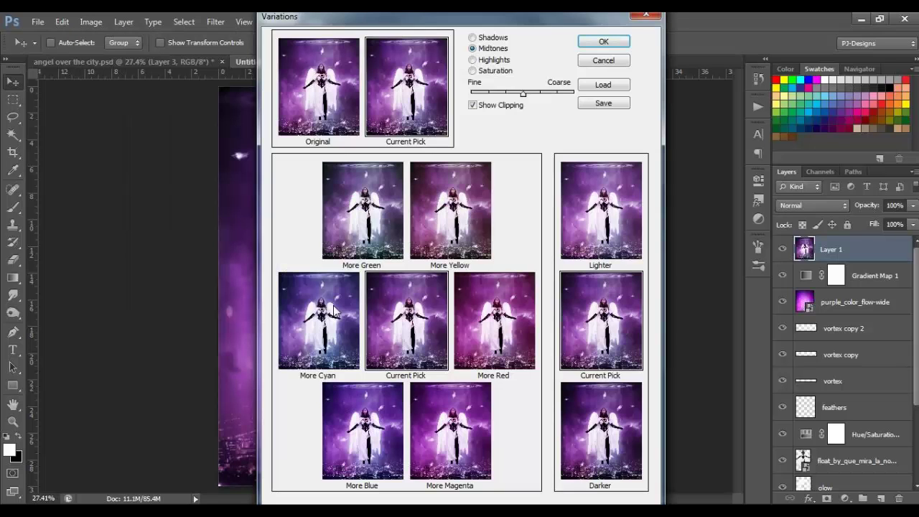
click(363, 454)
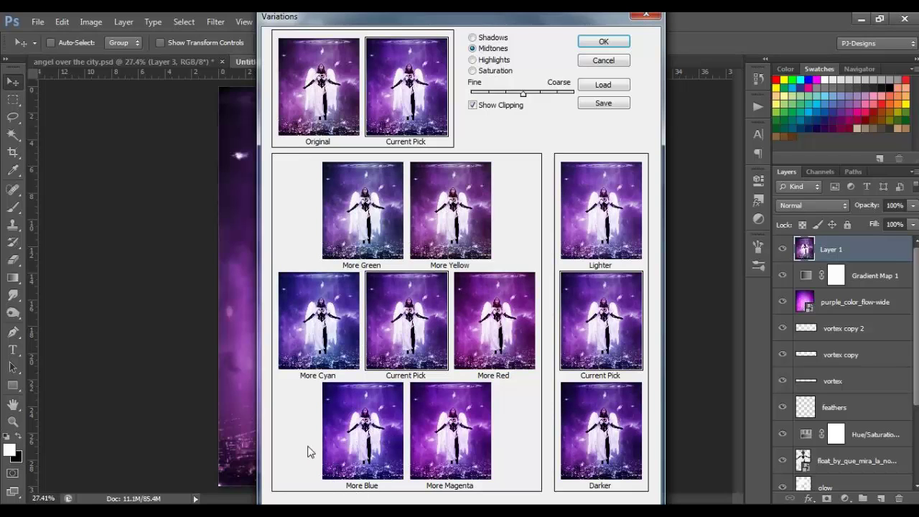
click(602, 42)
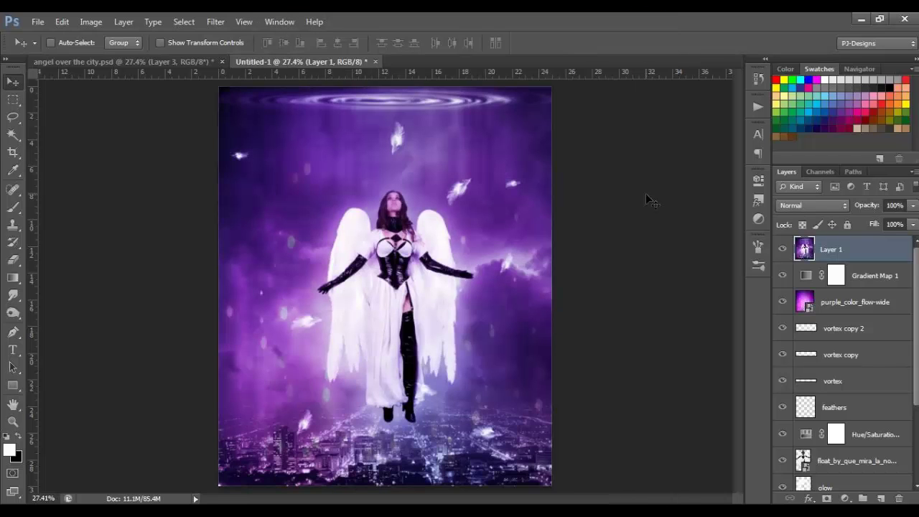
- Set the merged Layer 1 to Soft Light blending at about 35% opacity
click(802, 204)
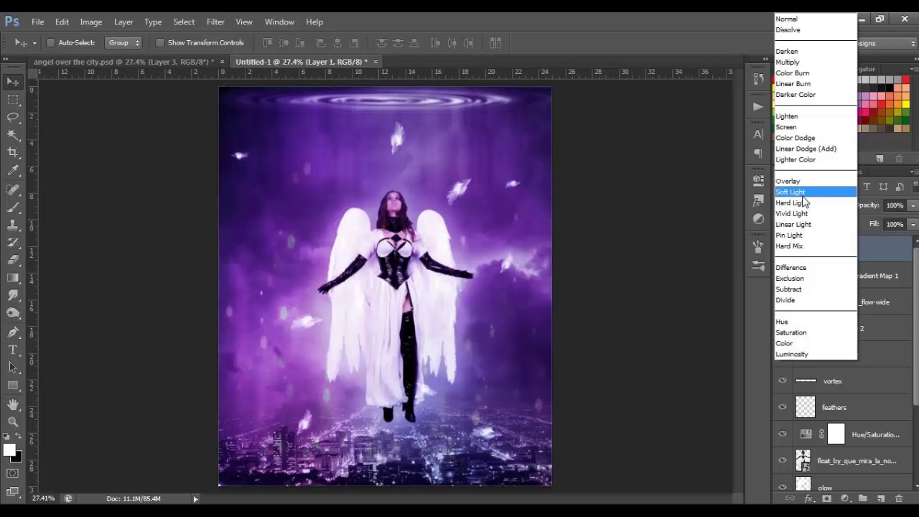
click(802, 195)
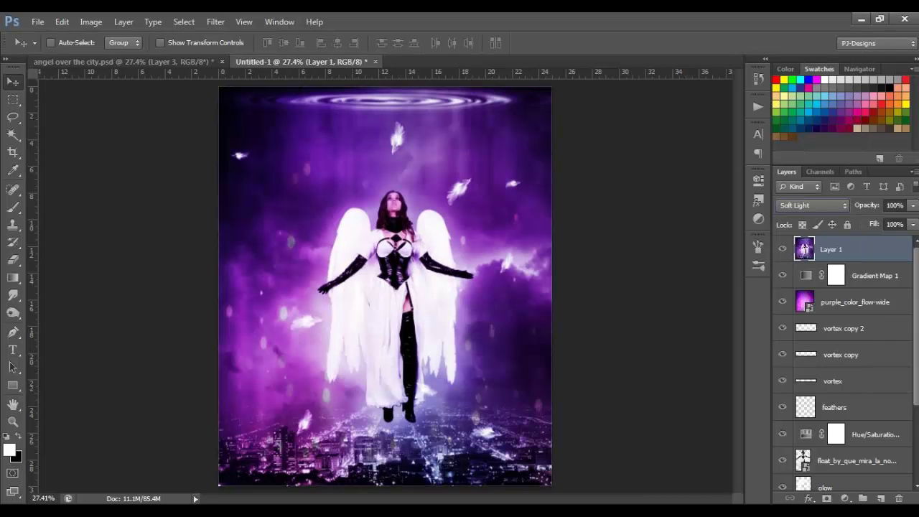
click(912, 206)
click(867, 220)
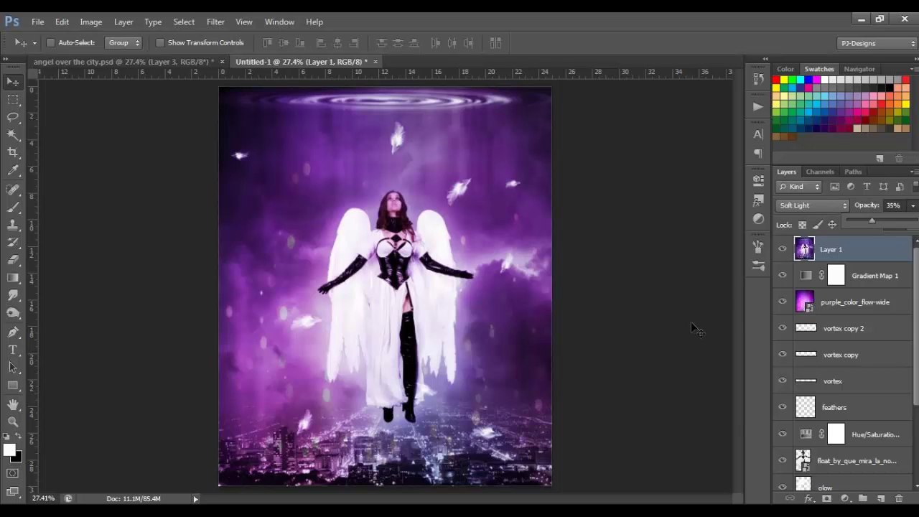
click(630, 297)
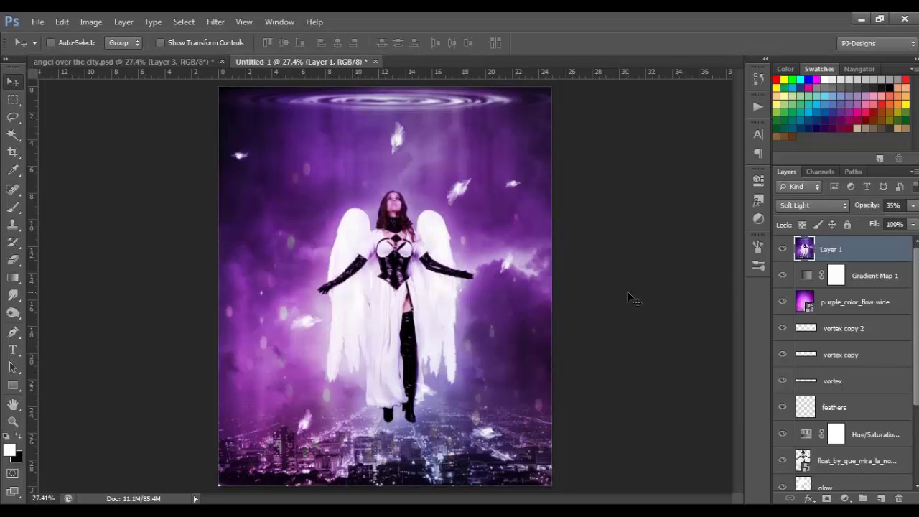
- Stamp all visible layers into a new top layer and sharpen it with Unsharp Mask at amount 85%, radius 1.0 pixels, threshold 4
key(ctrl+shift+alt+e)
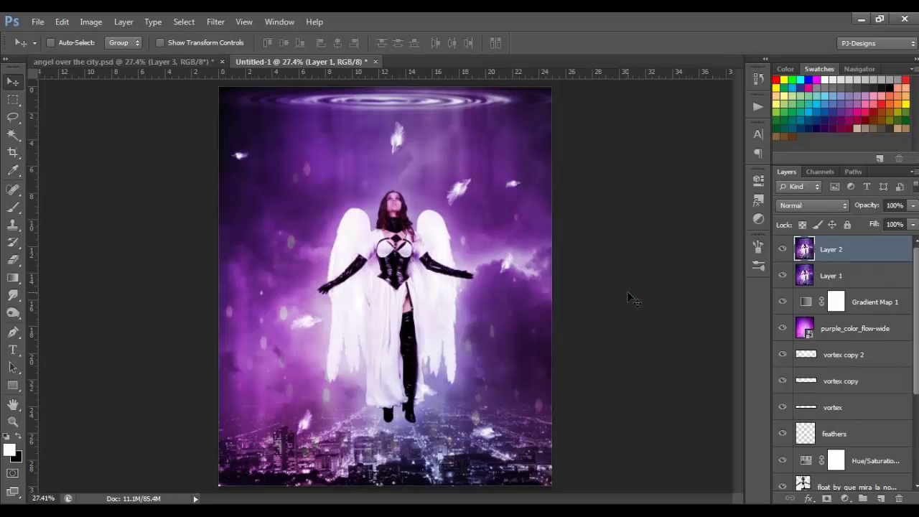
click(215, 22)
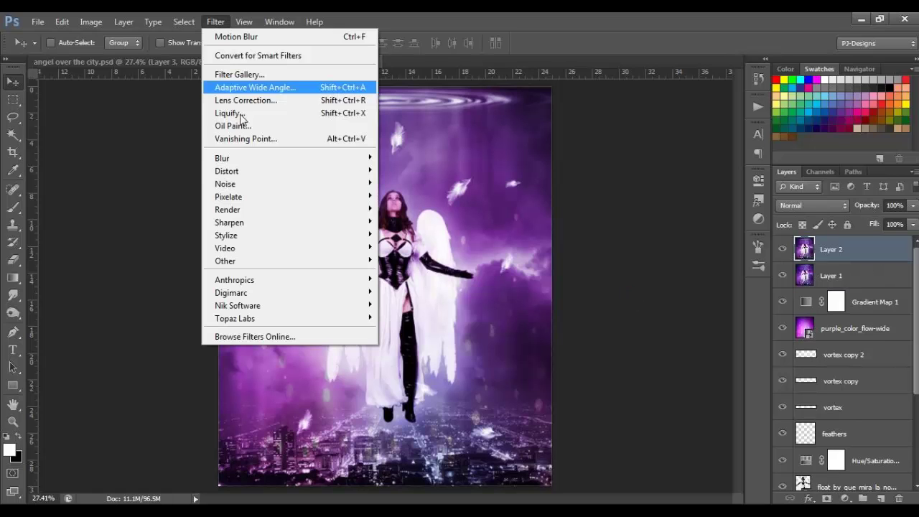
mouse_move(249, 222)
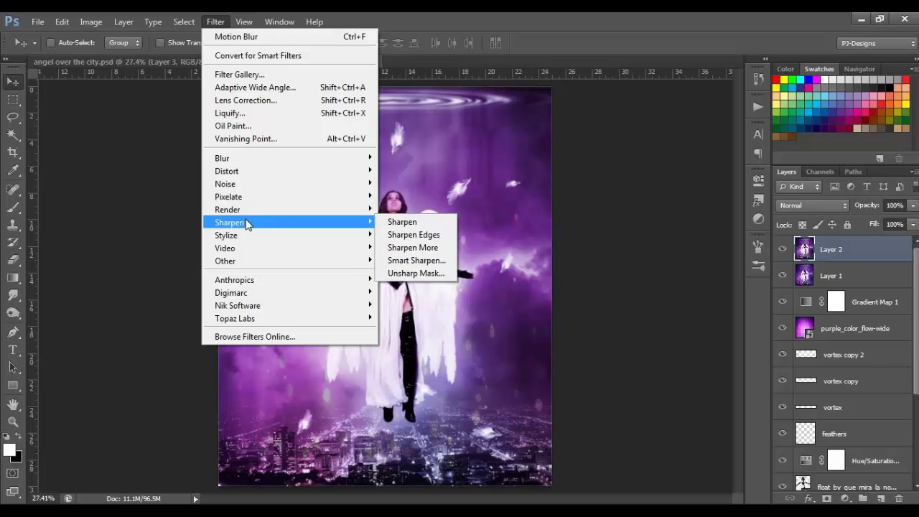
click(399, 274)
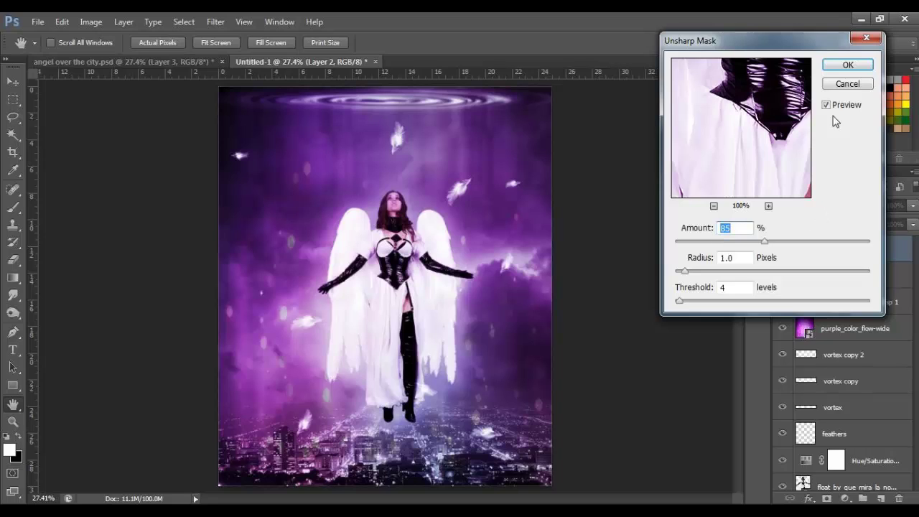
click(840, 66)
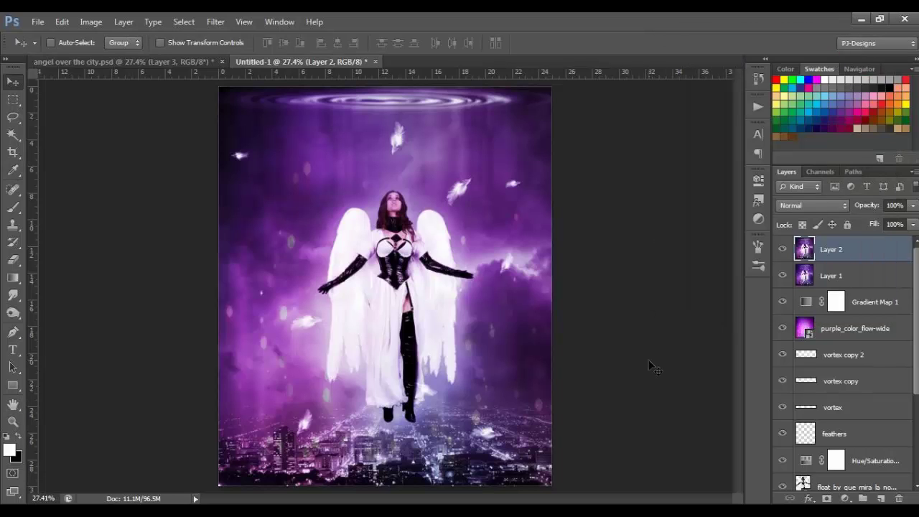
- Stamp all visible layers into another new top layer and start the Lighting Effects filter on it with a spot light
key(ctrl+alt+shift+e)
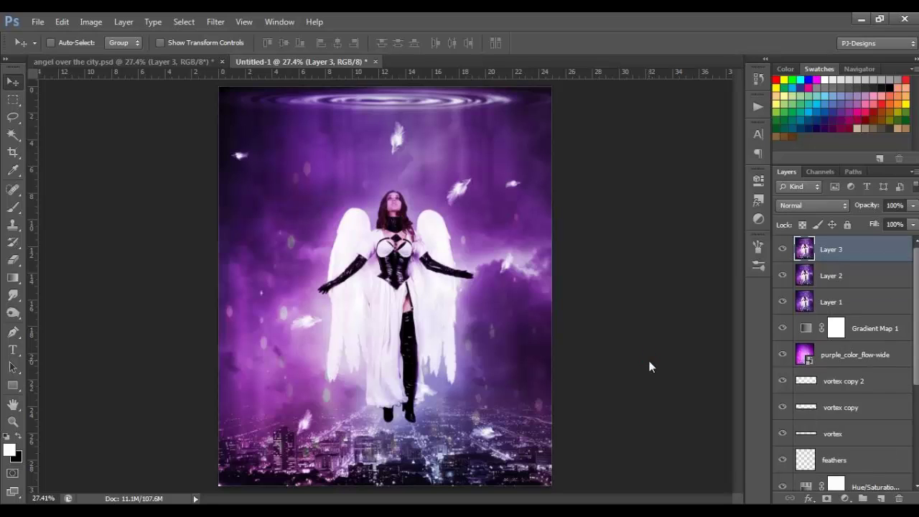
click(214, 22)
mouse_move(255, 214)
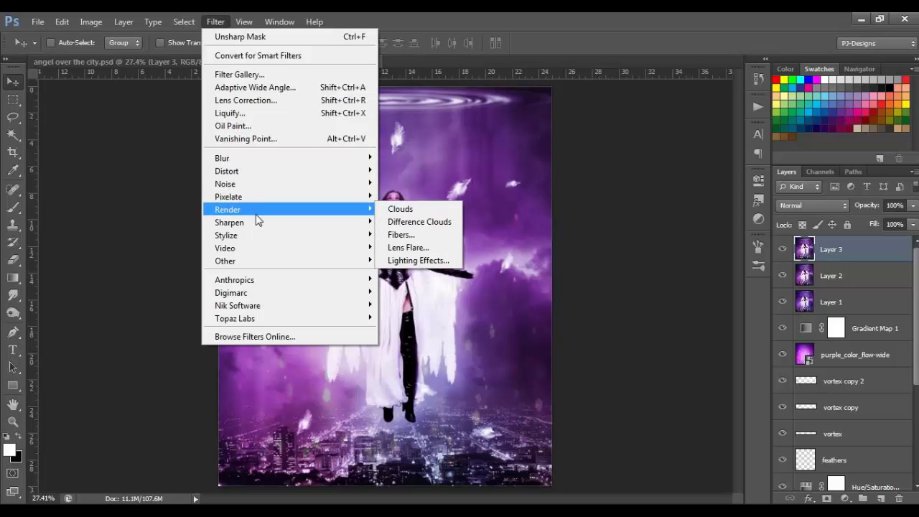
click(430, 261)
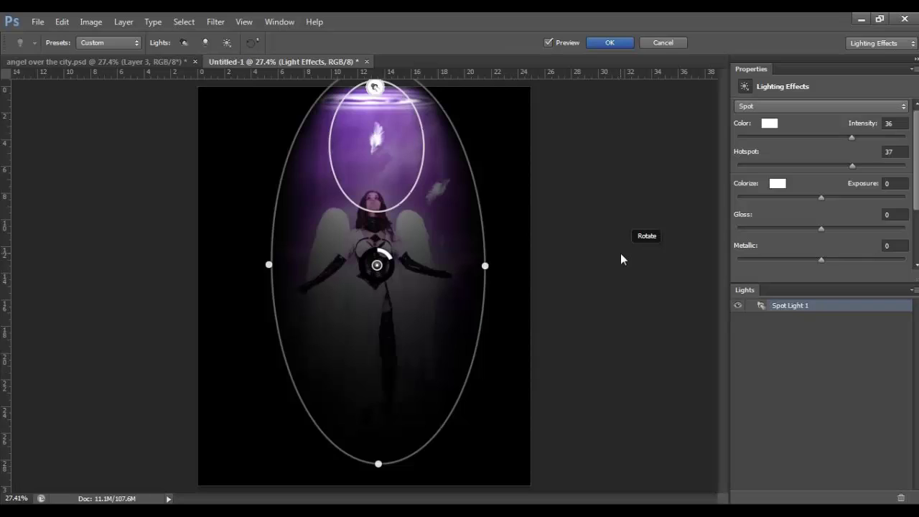
key(ctrl+minus)
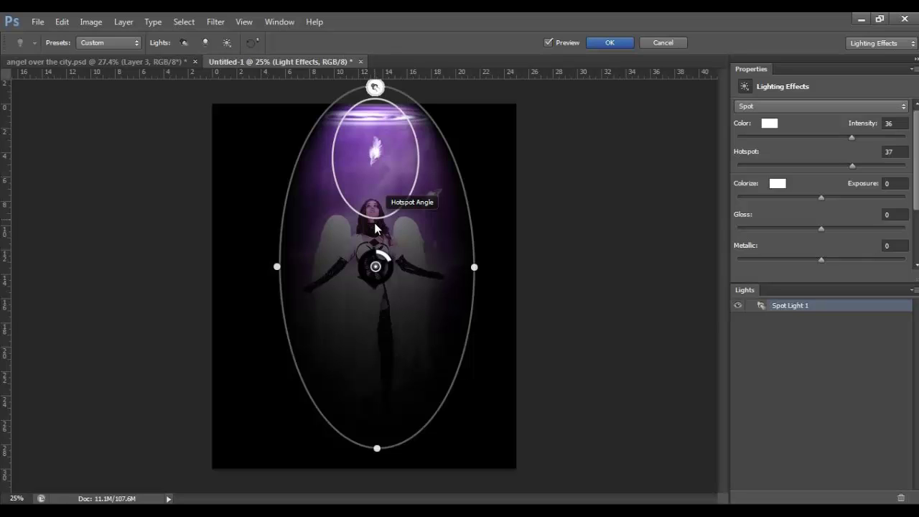
- Reshape the spot light into a tall ellipse around the angel, lit from above with a hotspot of 45, and apply the lighting
drag(375, 229, 377, 237)
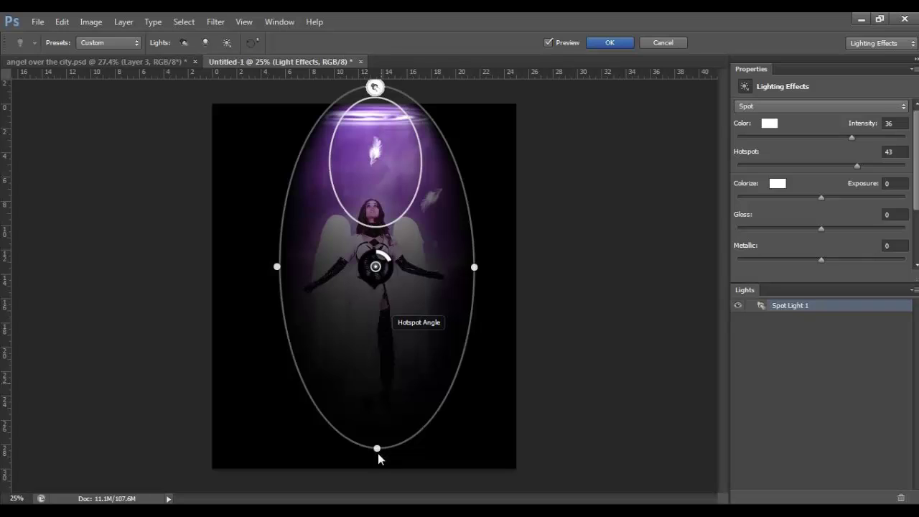
drag(378, 449, 377, 455)
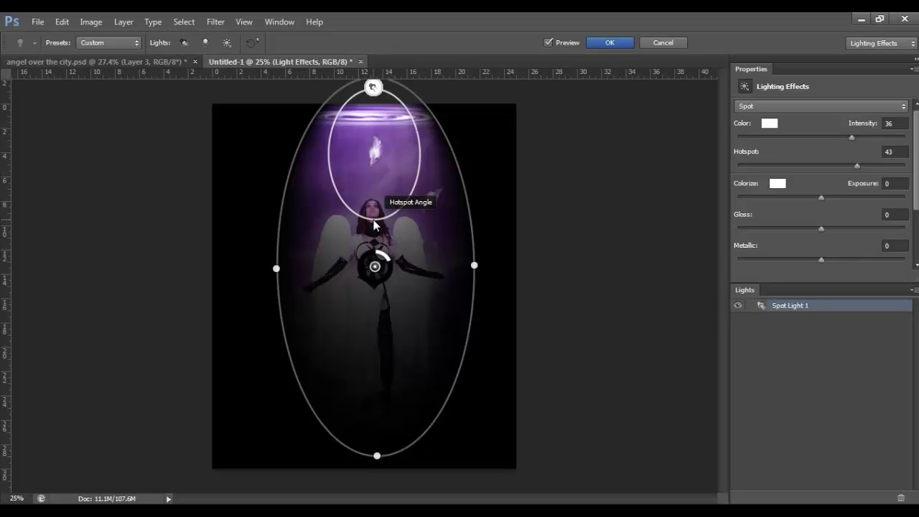
drag(373, 229, 375, 239)
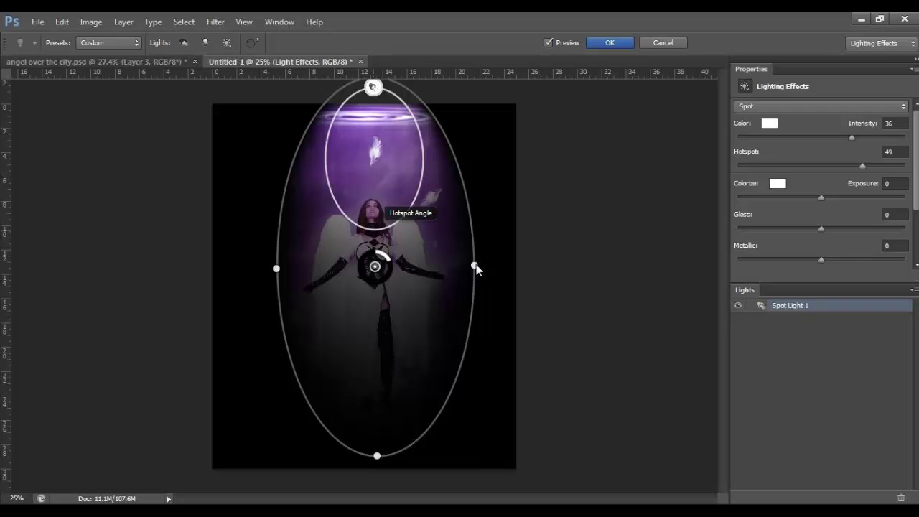
drag(476, 264, 477, 264)
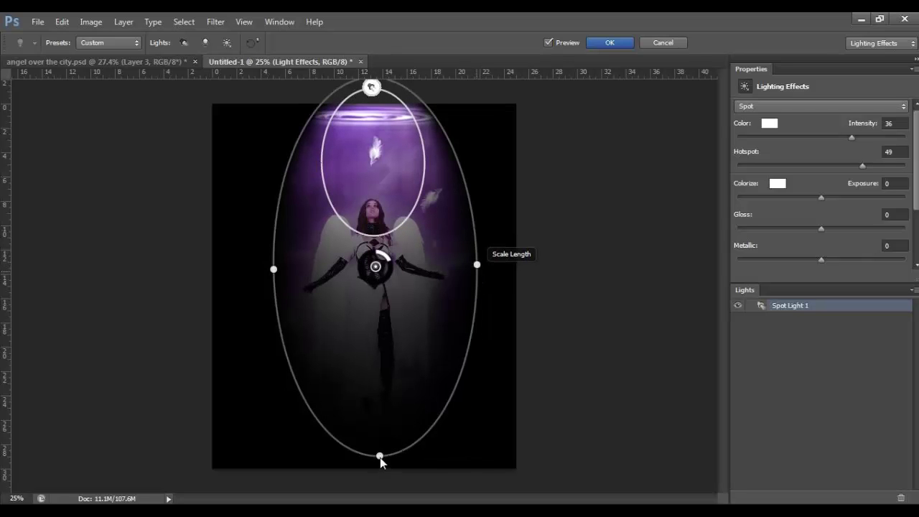
drag(380, 457, 380, 442)
drag(474, 264, 471, 266)
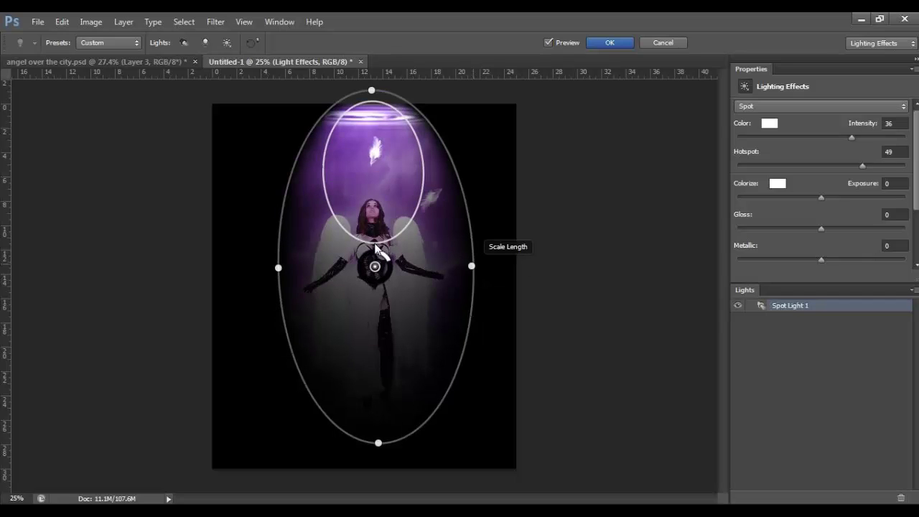
drag(378, 252, 414, 249)
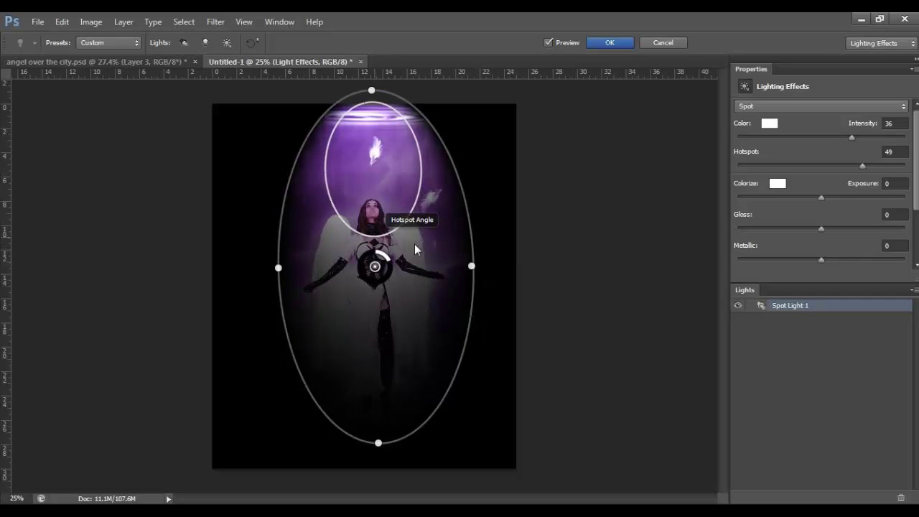
key(ctrl+h)
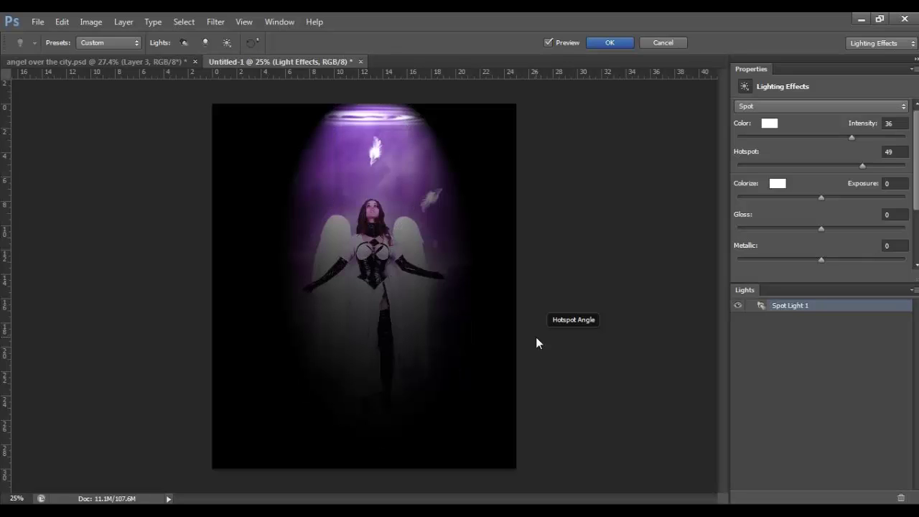
key(ctrl+h)
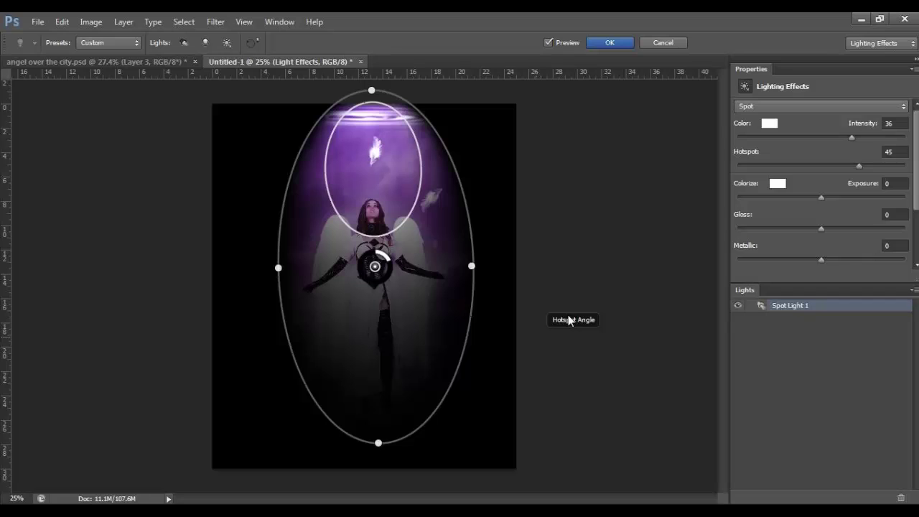
click(610, 43)
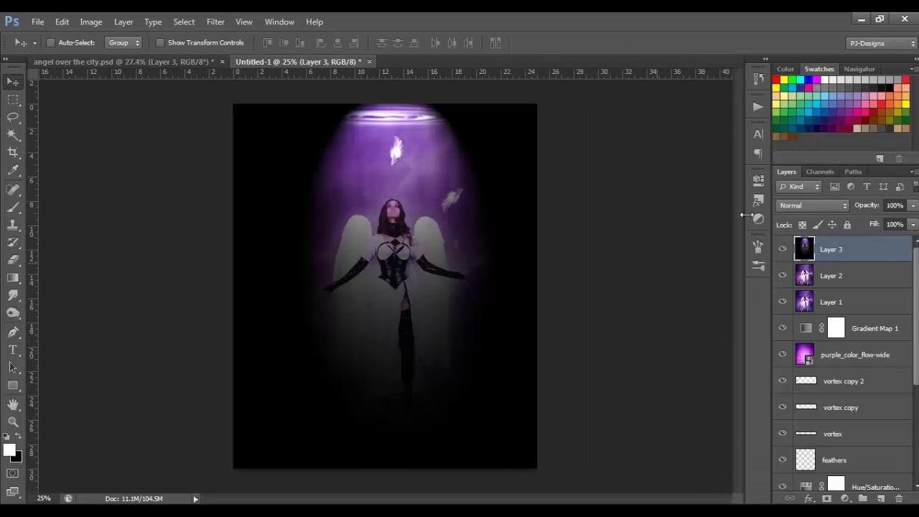
- Set Layer 3 to Soft Light blending at 40% opacity and toggle its visibility to compare the lighting effect
click(795, 206)
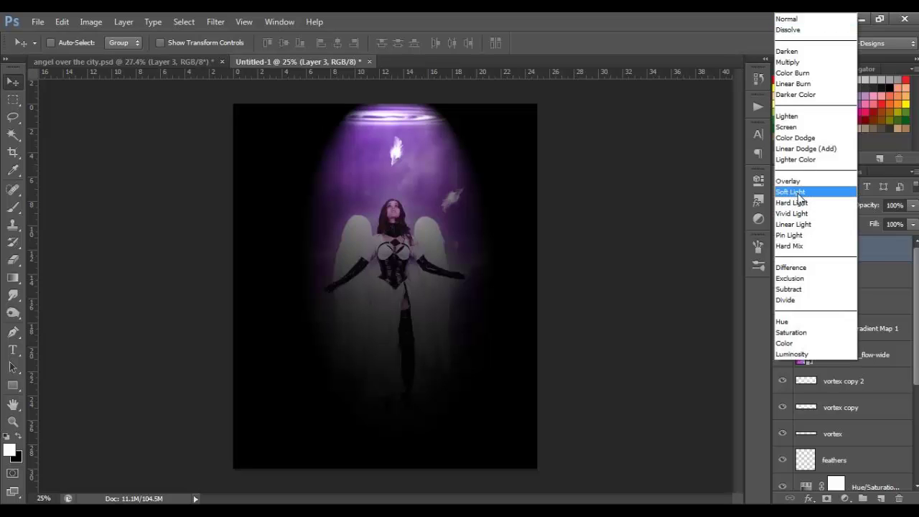
click(798, 192)
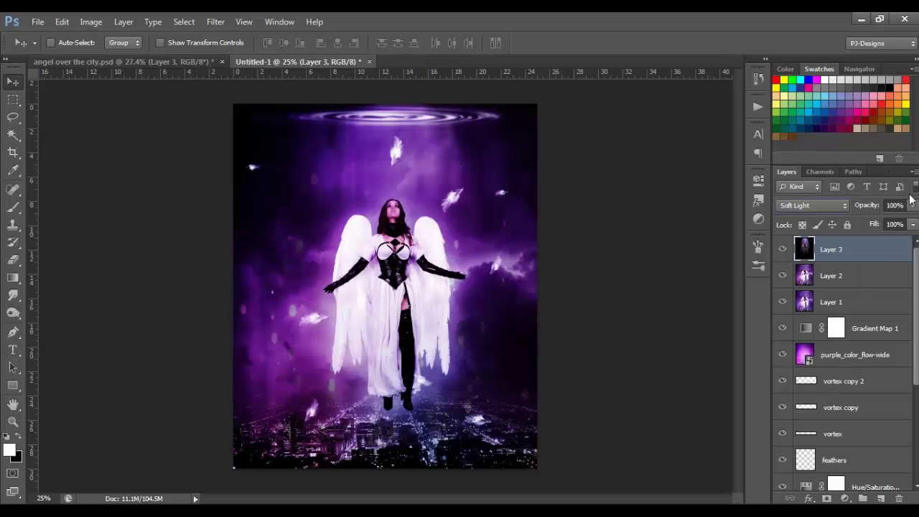
click(913, 205)
click(870, 220)
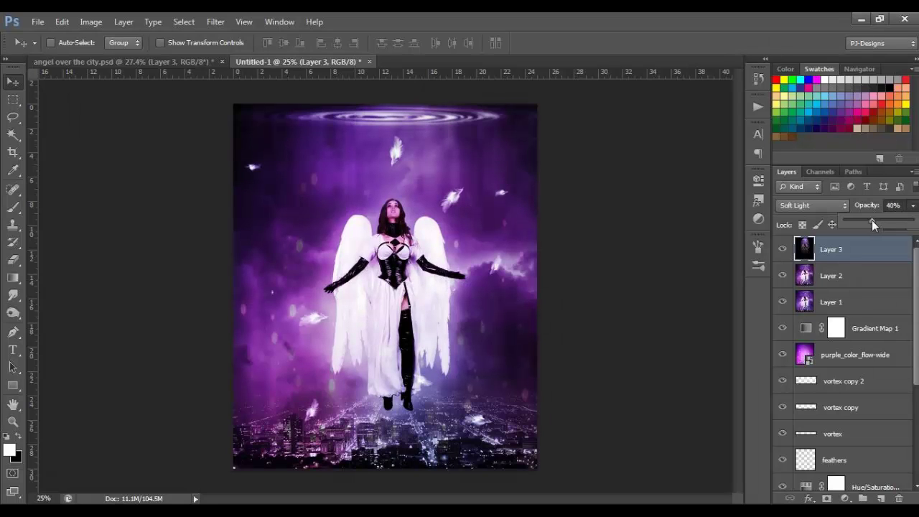
click(782, 250)
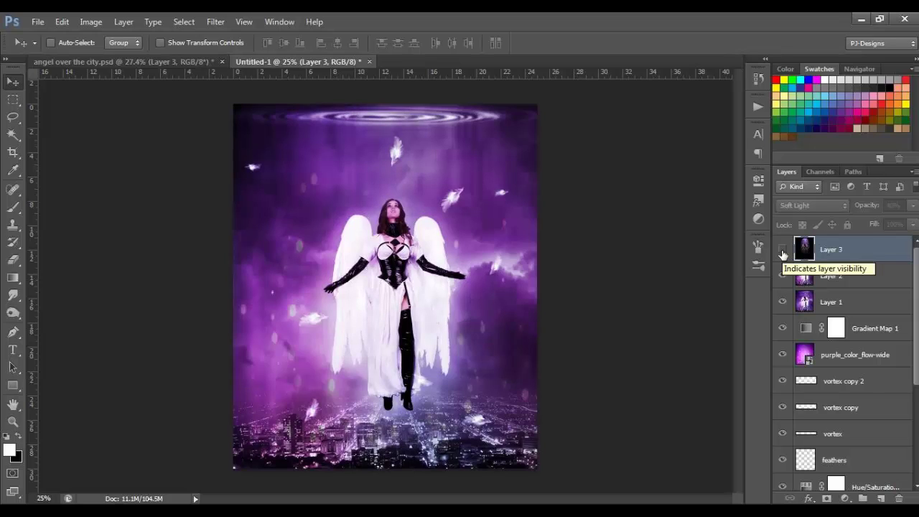
click(782, 251)
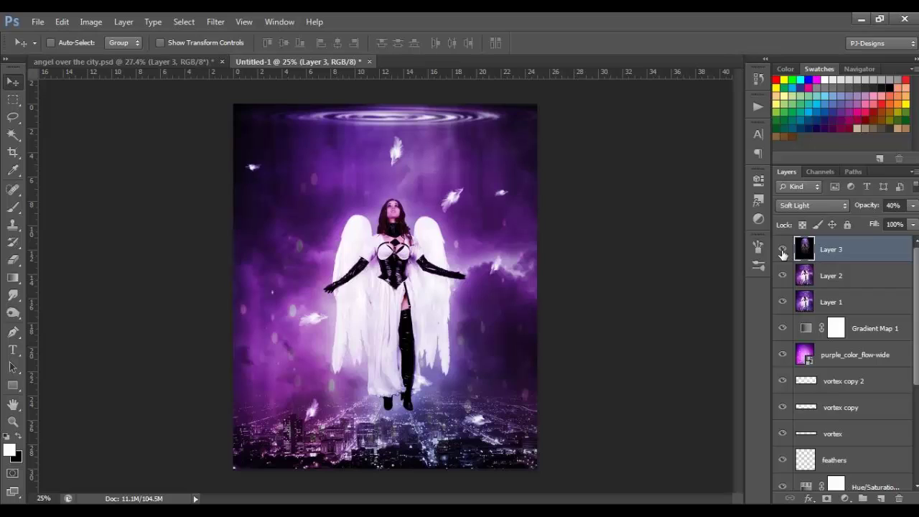